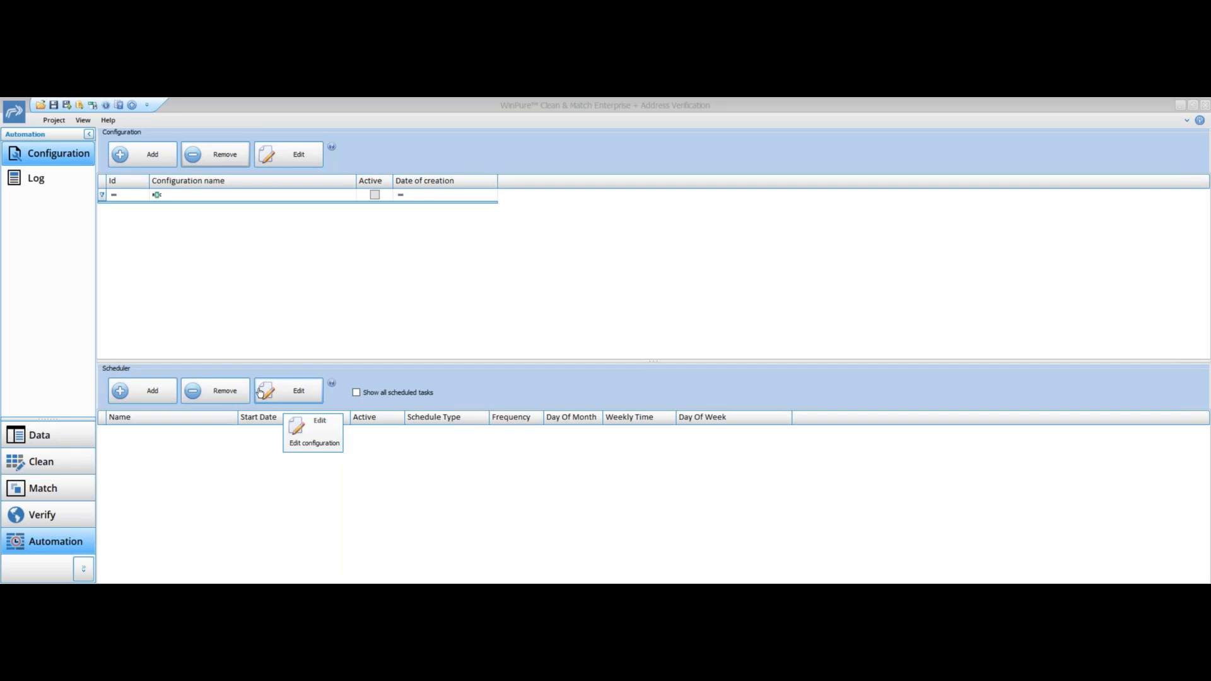
- Start a new automation configuration and name it Automation Webinar
click(149, 156)
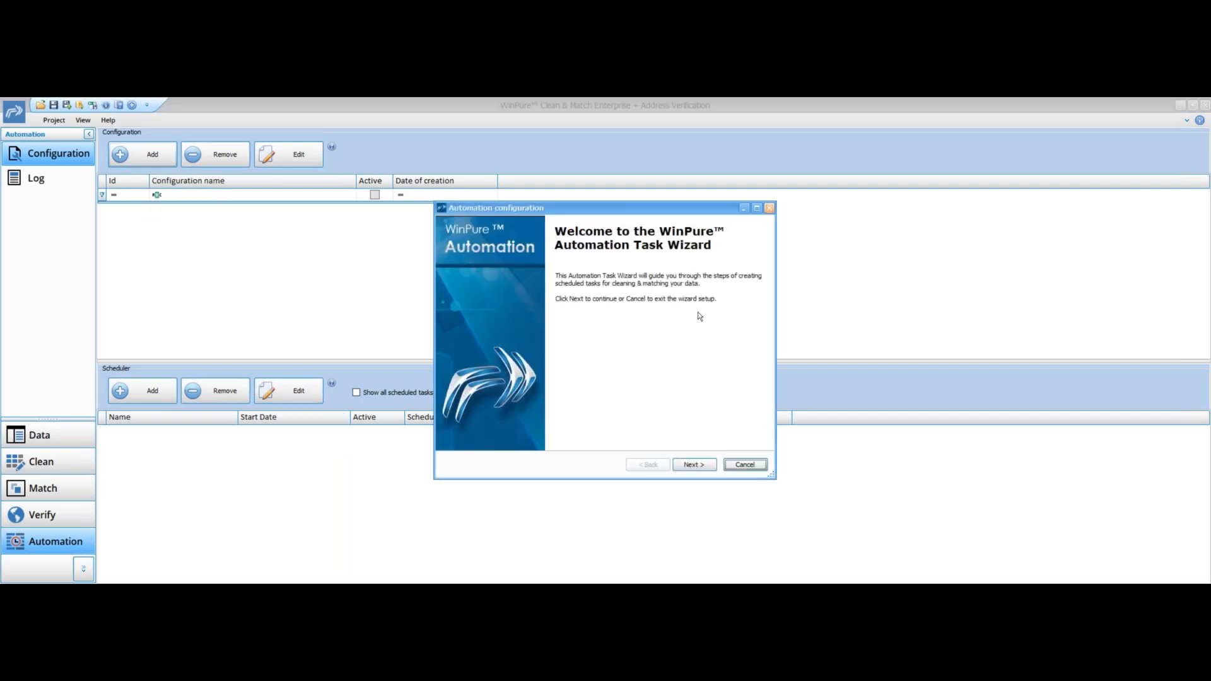
click(705, 466)
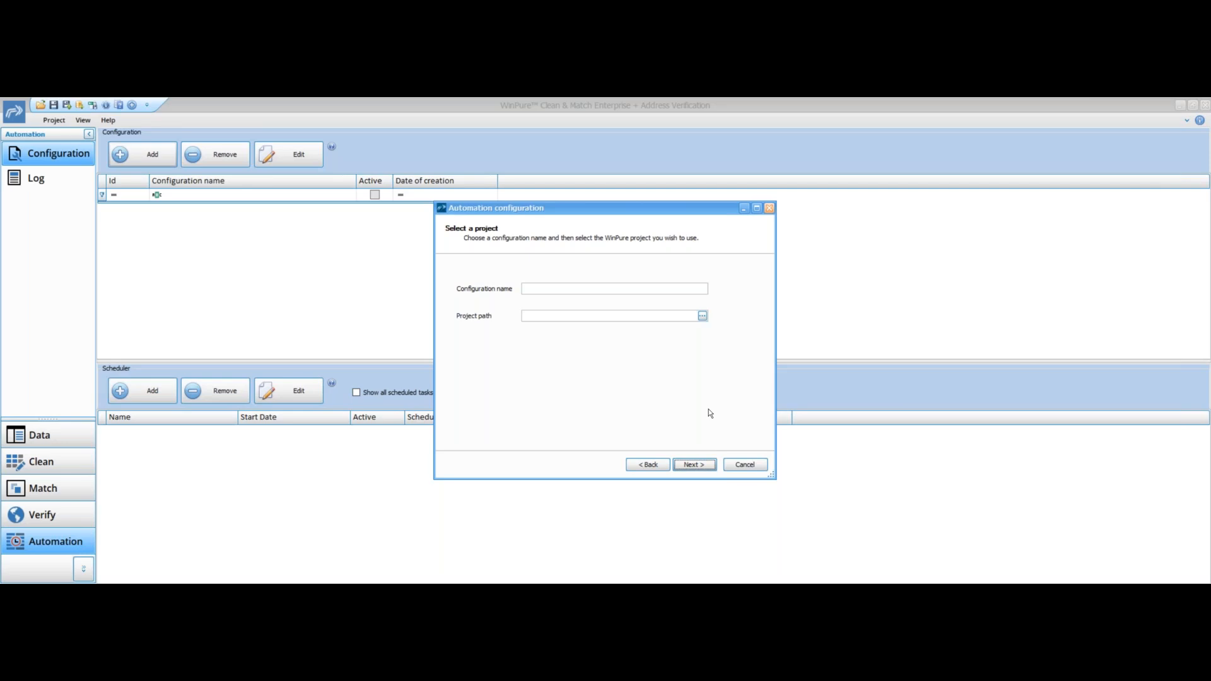
click(696, 288)
text(Automation Webinar)
- Set the project path to the WinPure project in the Webinars subfolder "Creating and working with projects" and continue to the cleaning tasks
click(702, 316)
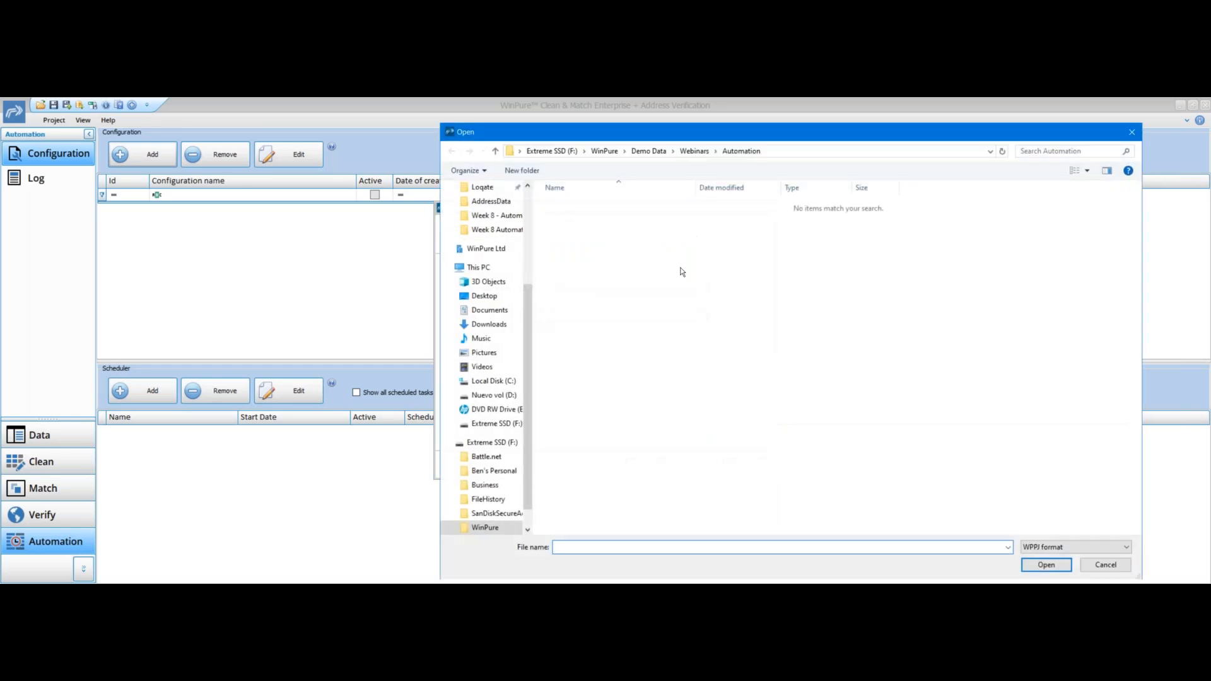
click(694, 151)
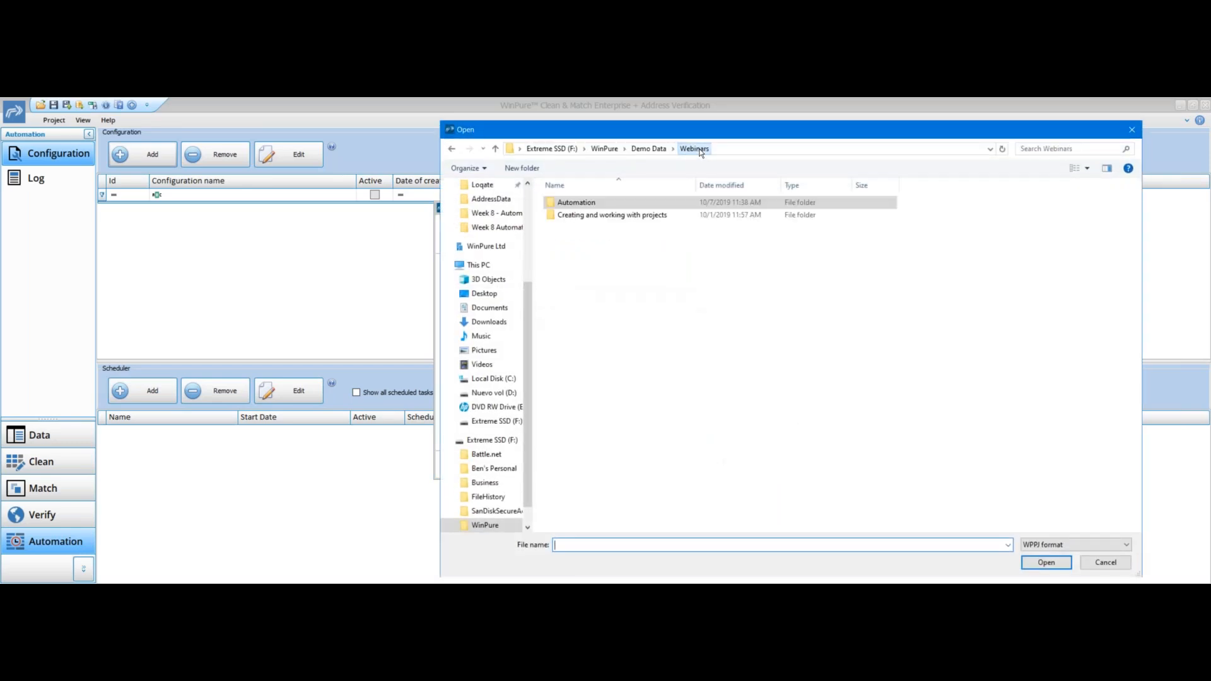
double_click(642, 218)
double_click(629, 202)
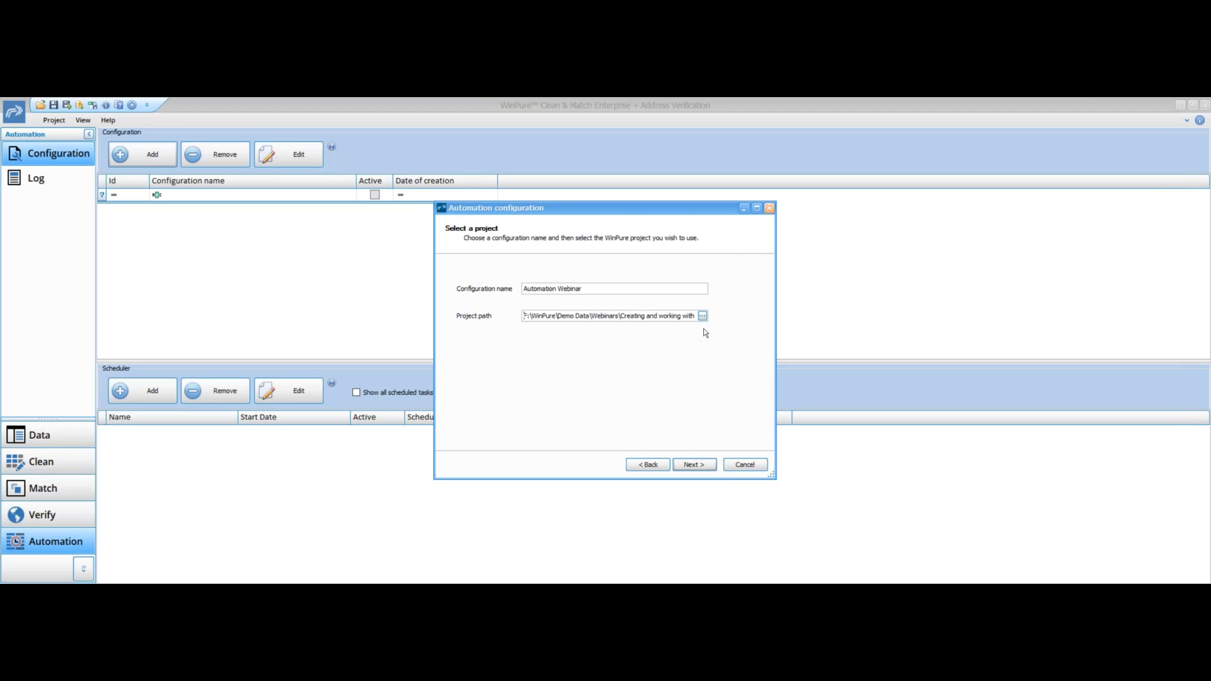
click(704, 467)
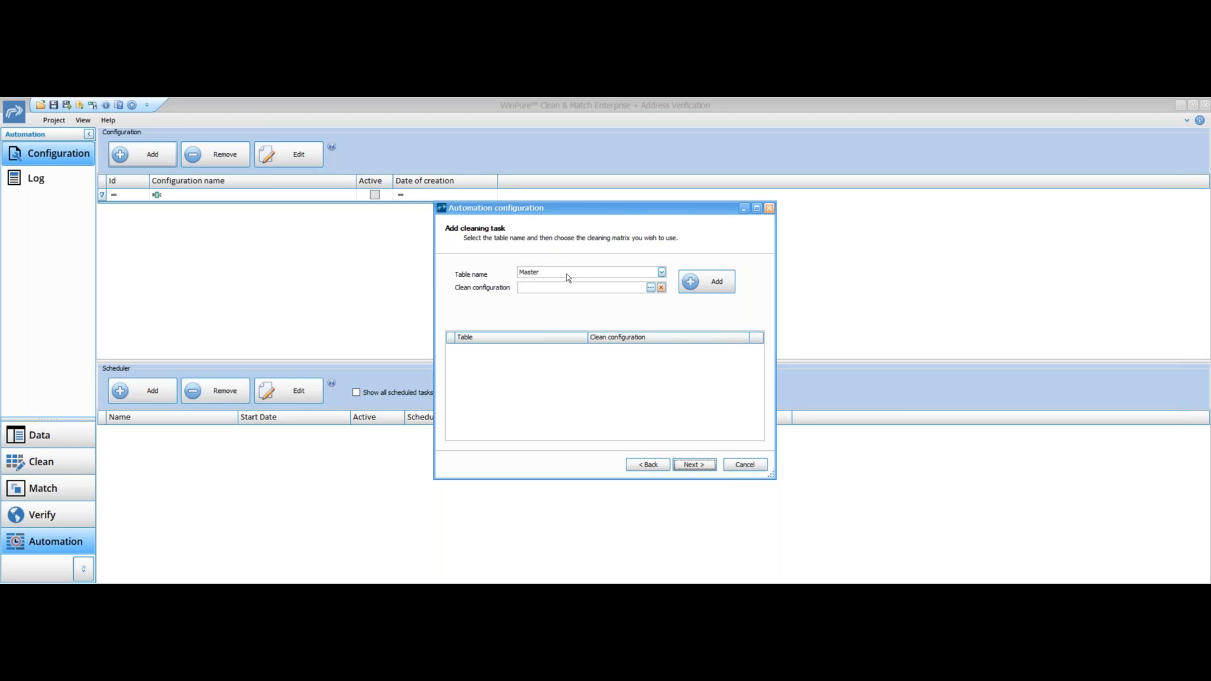
- Add a cleaning task for the Master table using the Weekly_Matrix clean configuration
click(662, 272)
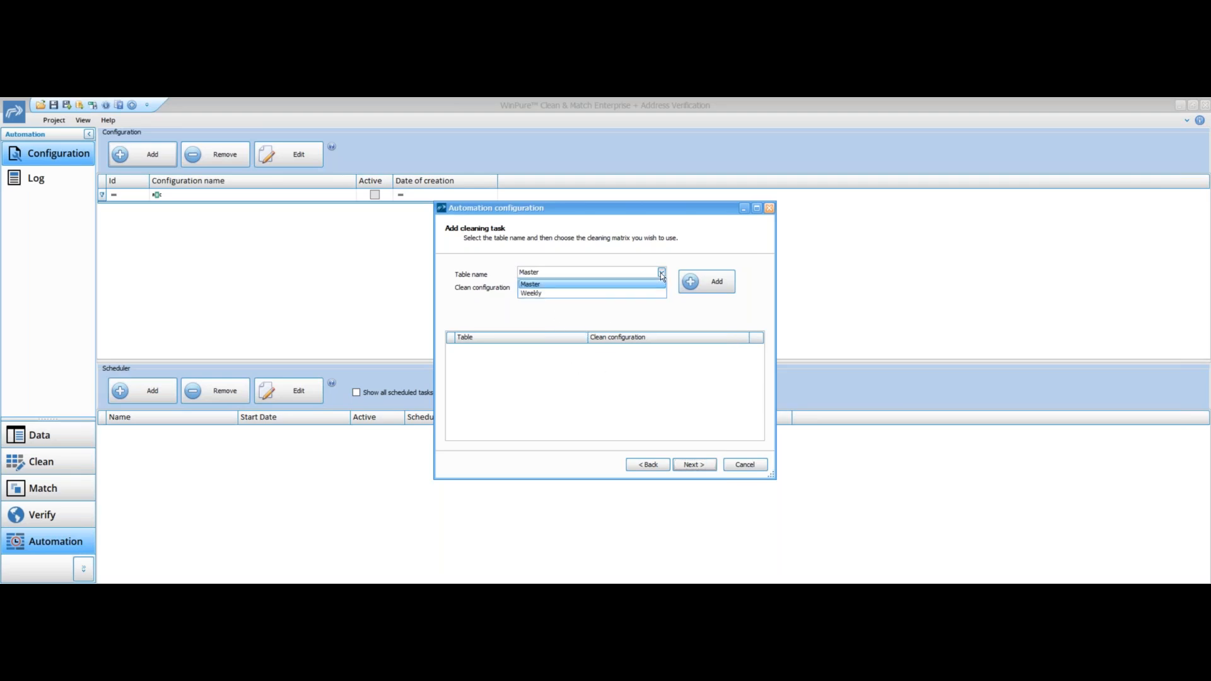
click(555, 284)
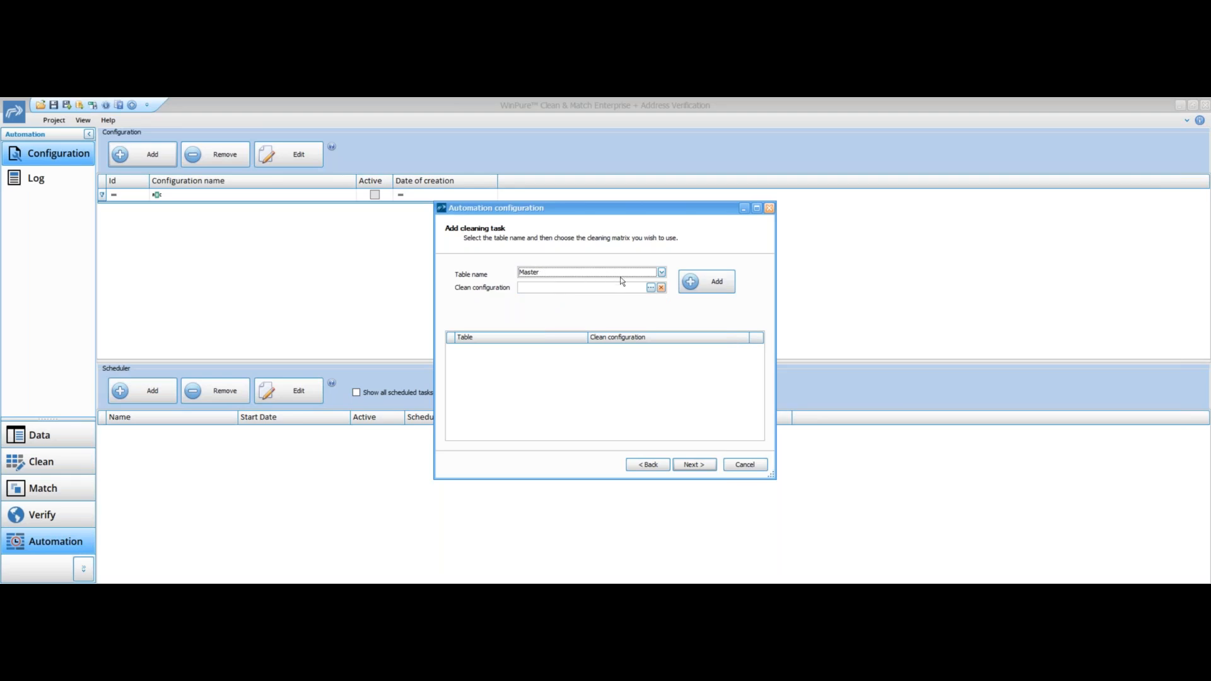
click(651, 288)
click(593, 203)
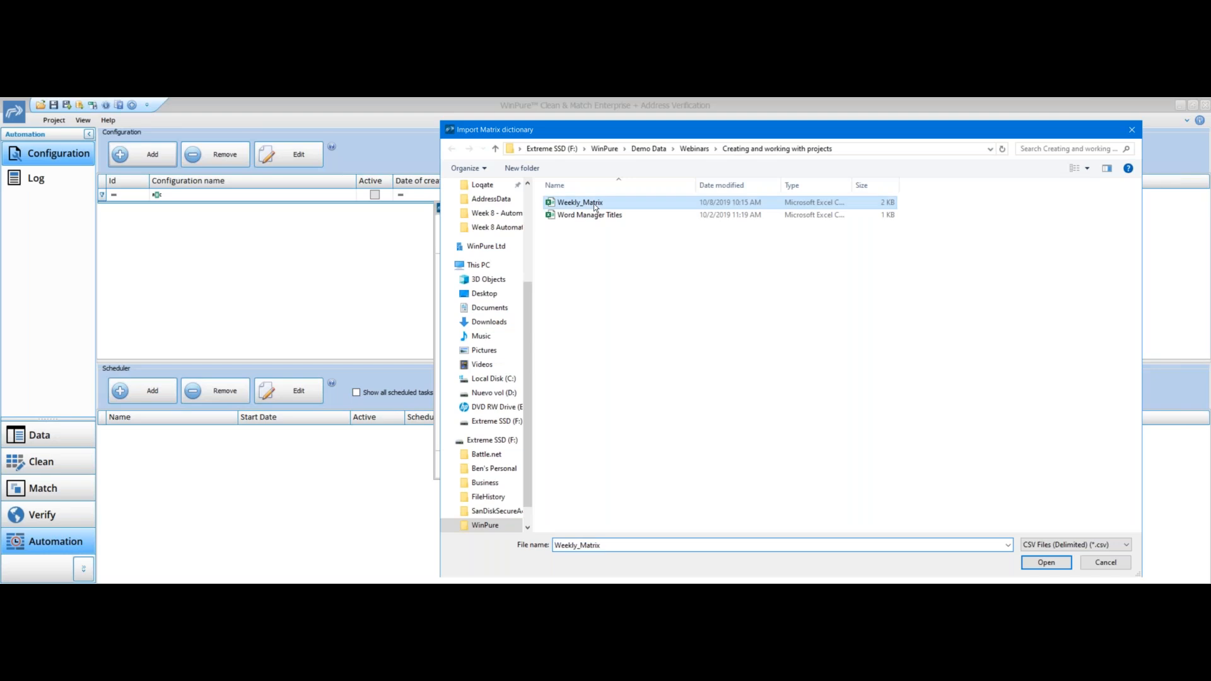
double_click(593, 203)
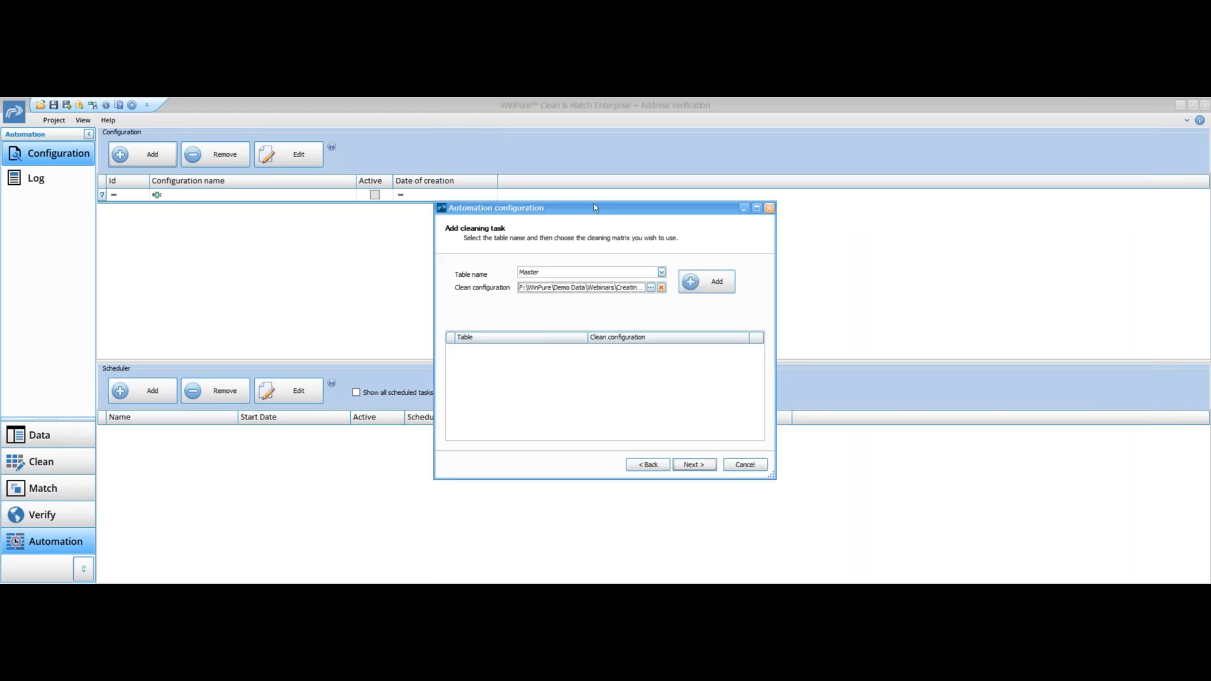
click(700, 284)
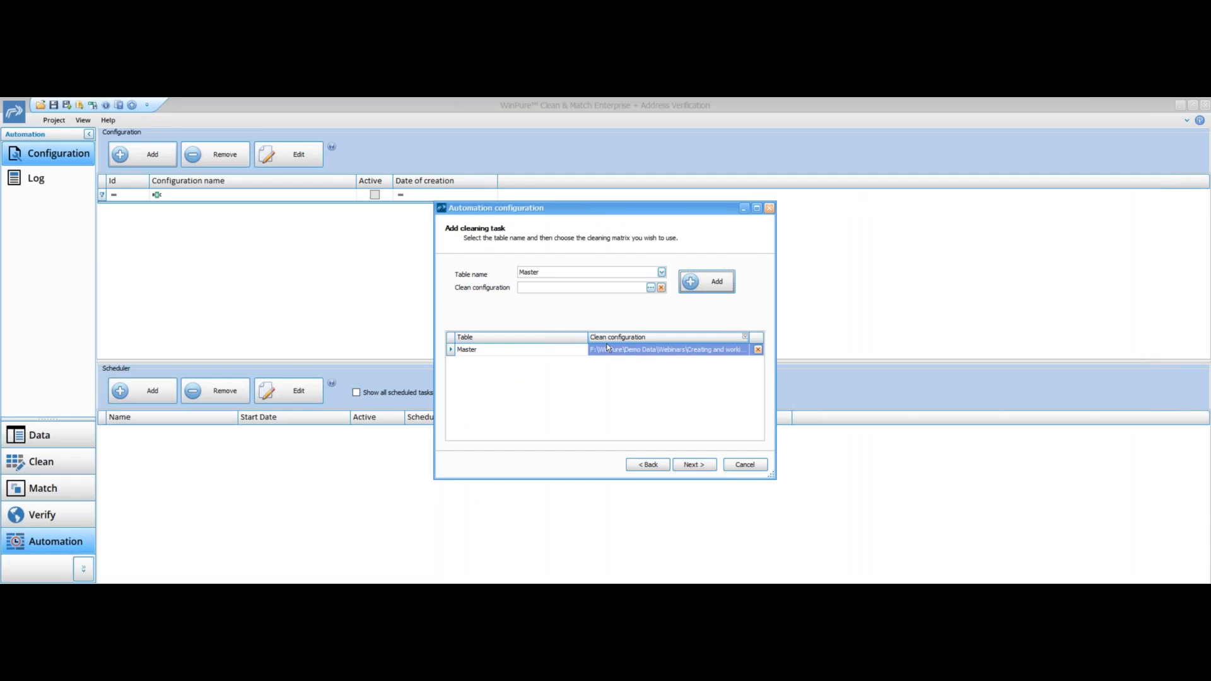
- Add a cleaning task for the Weekly table using the Weekly_Matrix file, and continue to the clean results export
click(661, 273)
click(583, 294)
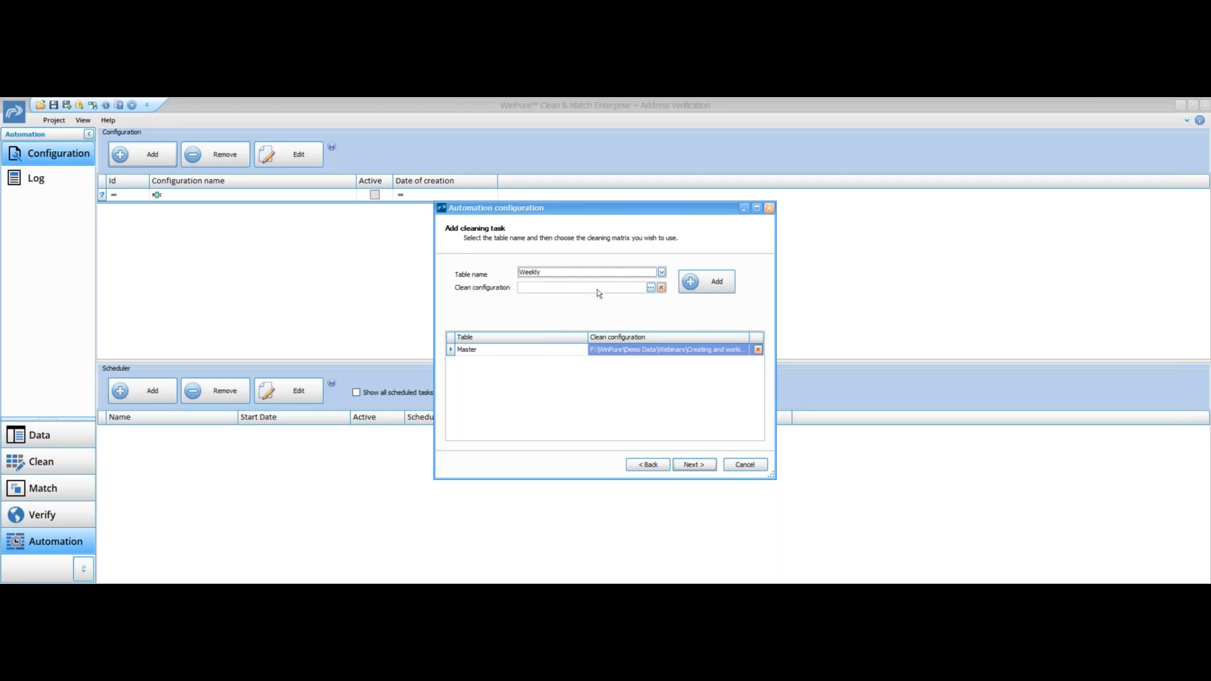
click(648, 287)
click(570, 205)
double_click(569, 203)
click(688, 286)
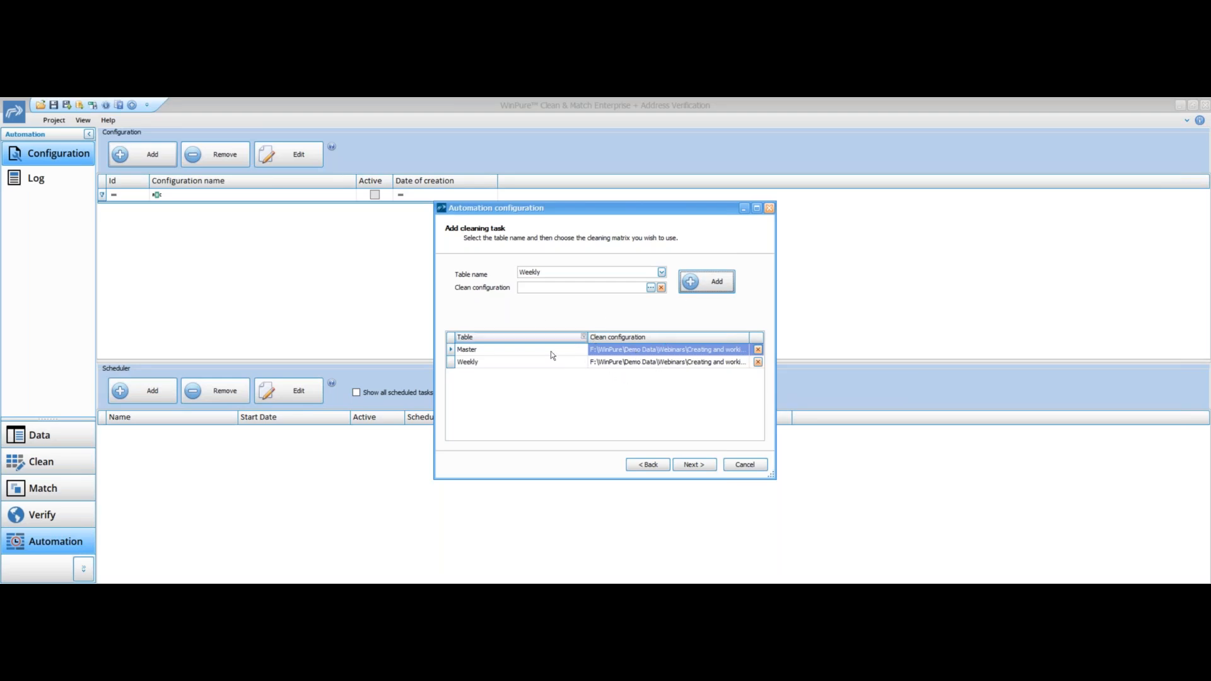
click(693, 464)
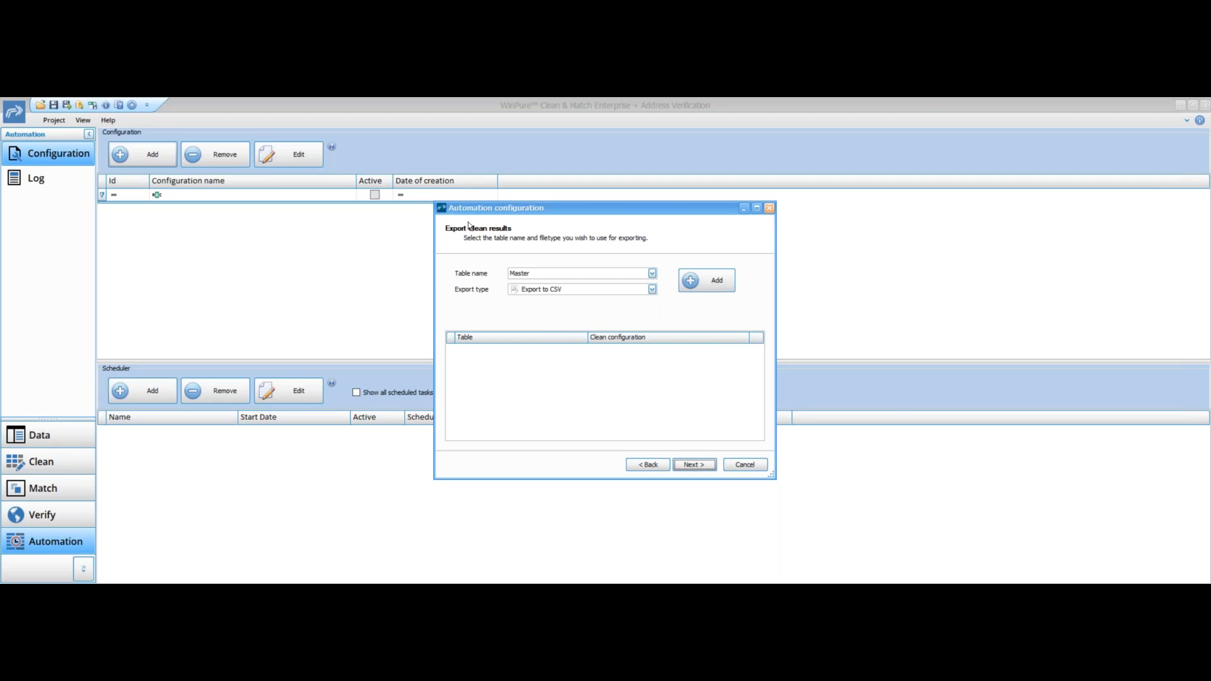
click(652, 273)
click(593, 293)
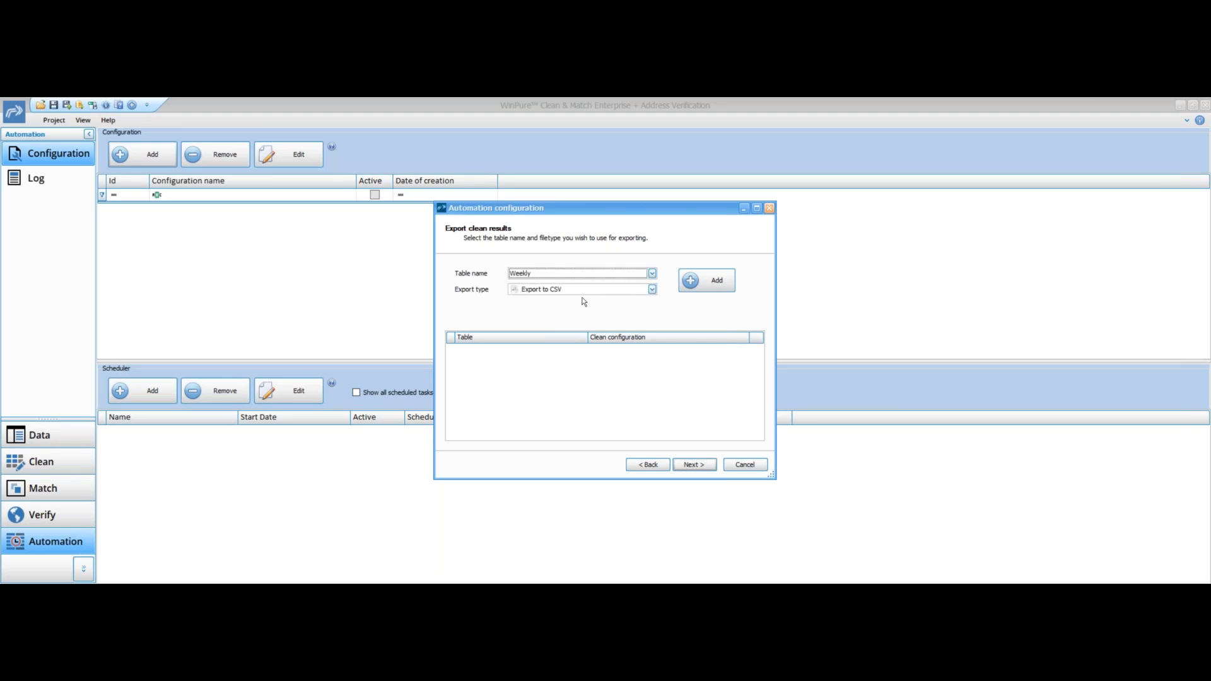
click(649, 290)
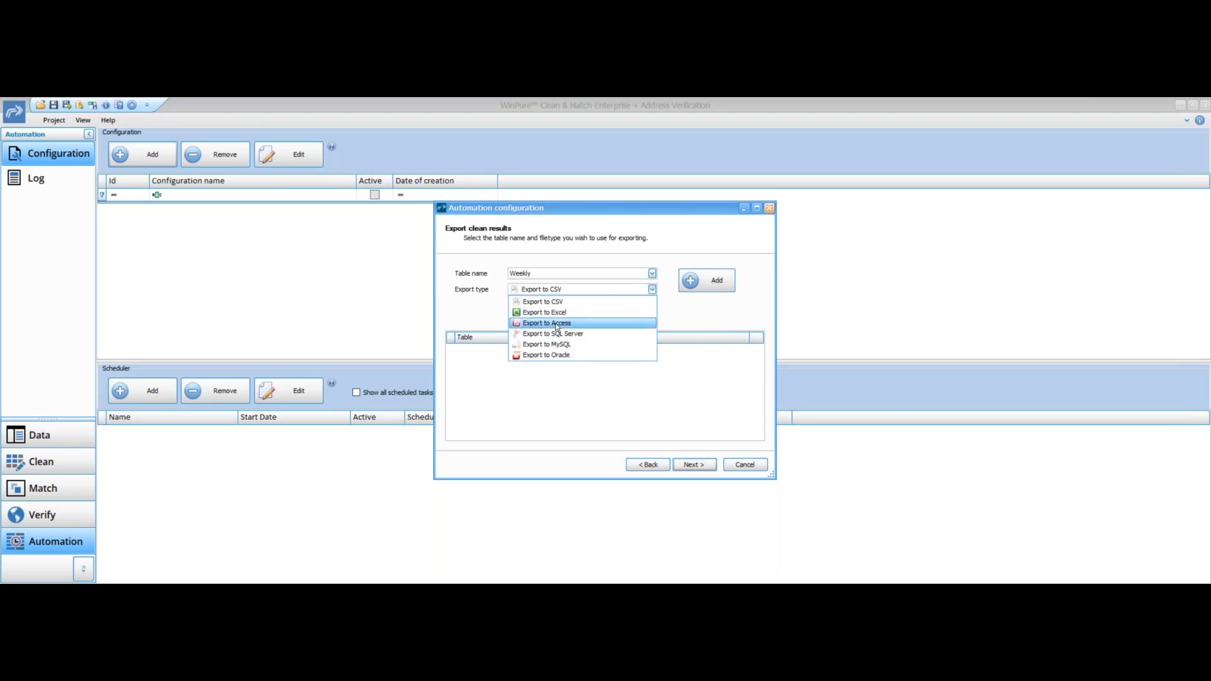
click(653, 274)
click(615, 283)
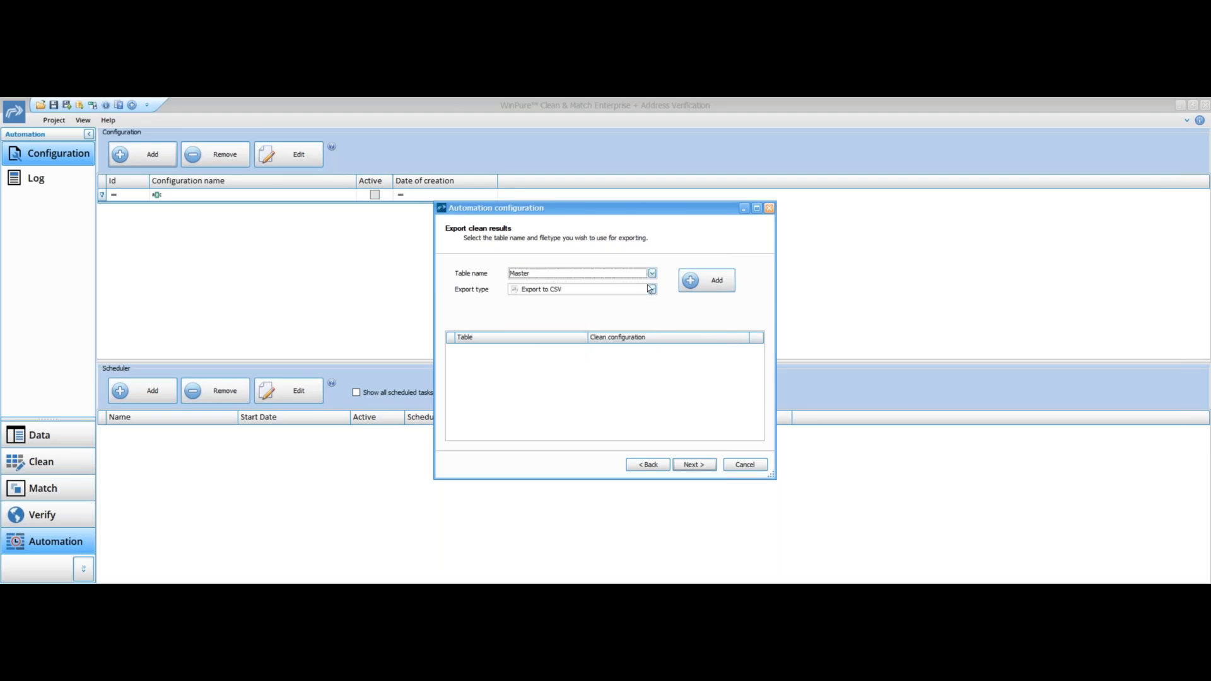
- Add an Excel export of the Master table's clean results, saved in the Automation folder as "Automation Webinar Export Clean Master"
click(653, 290)
click(561, 311)
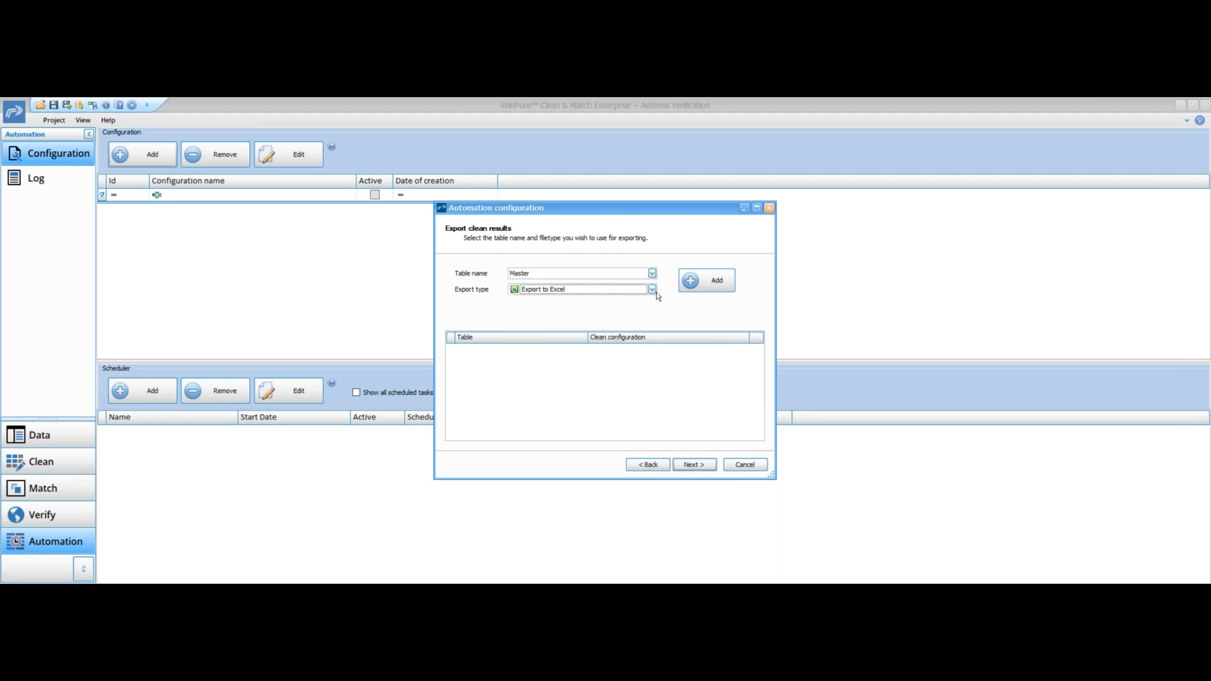
click(695, 282)
click(752, 318)
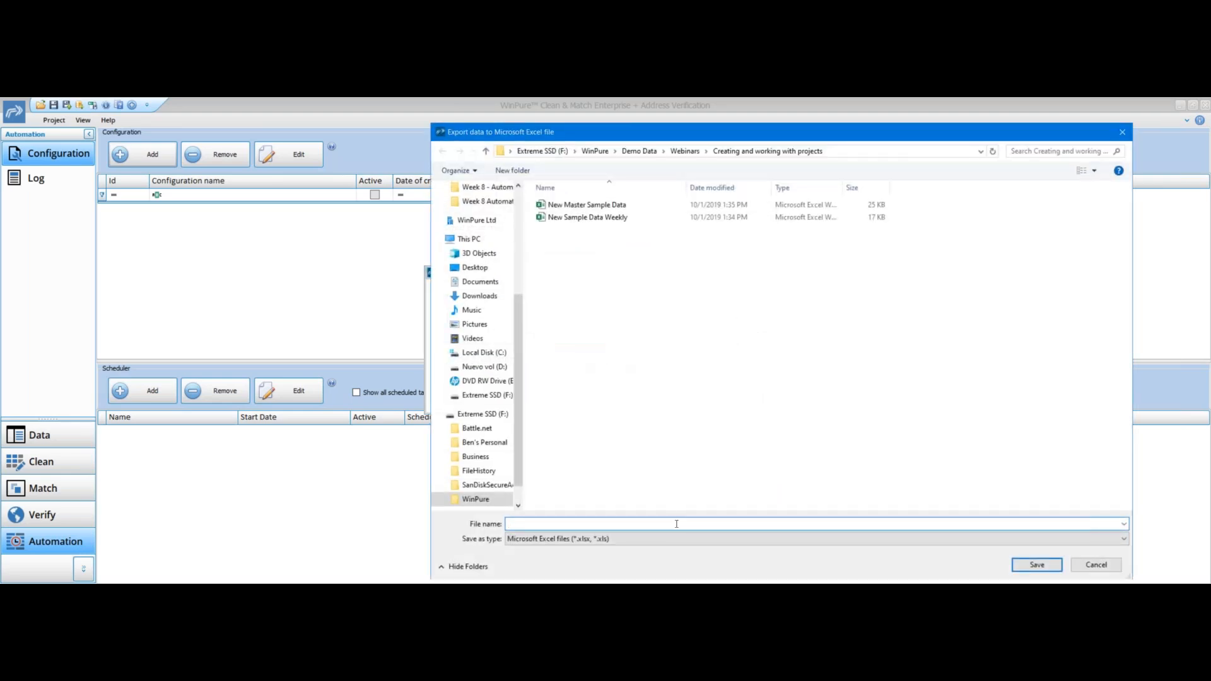
click(684, 150)
double_click(567, 202)
click(700, 519)
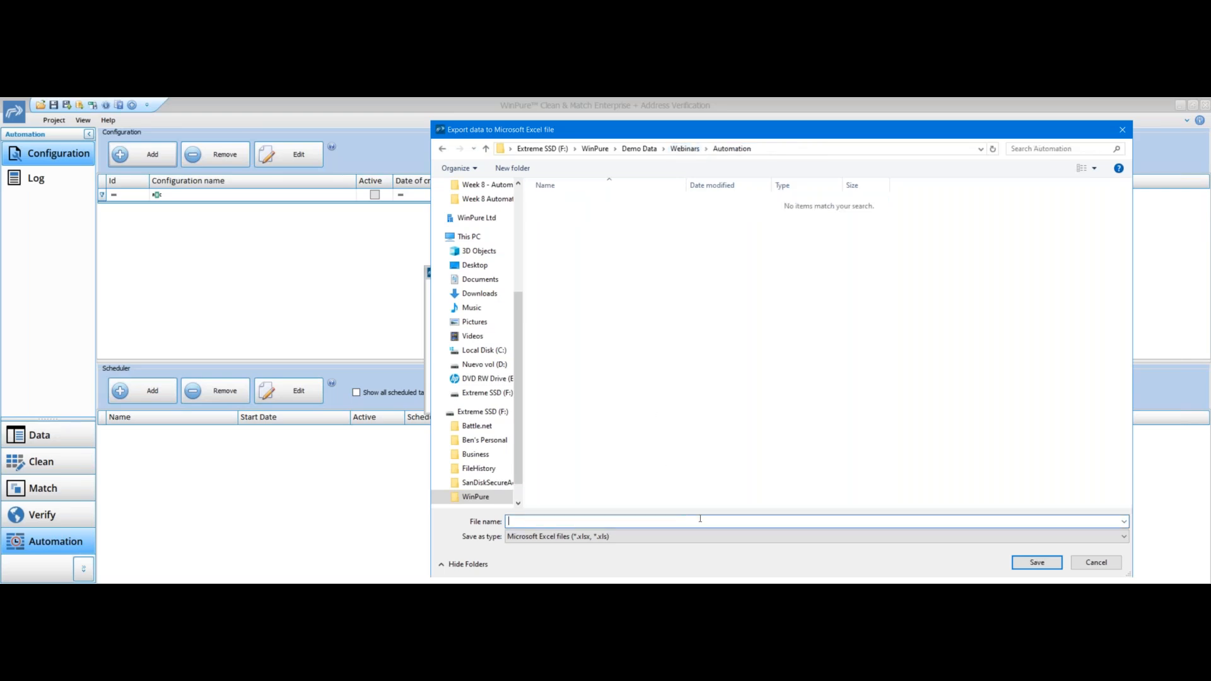
text(Automation Webinar Export Clean Master)
click(1044, 567)
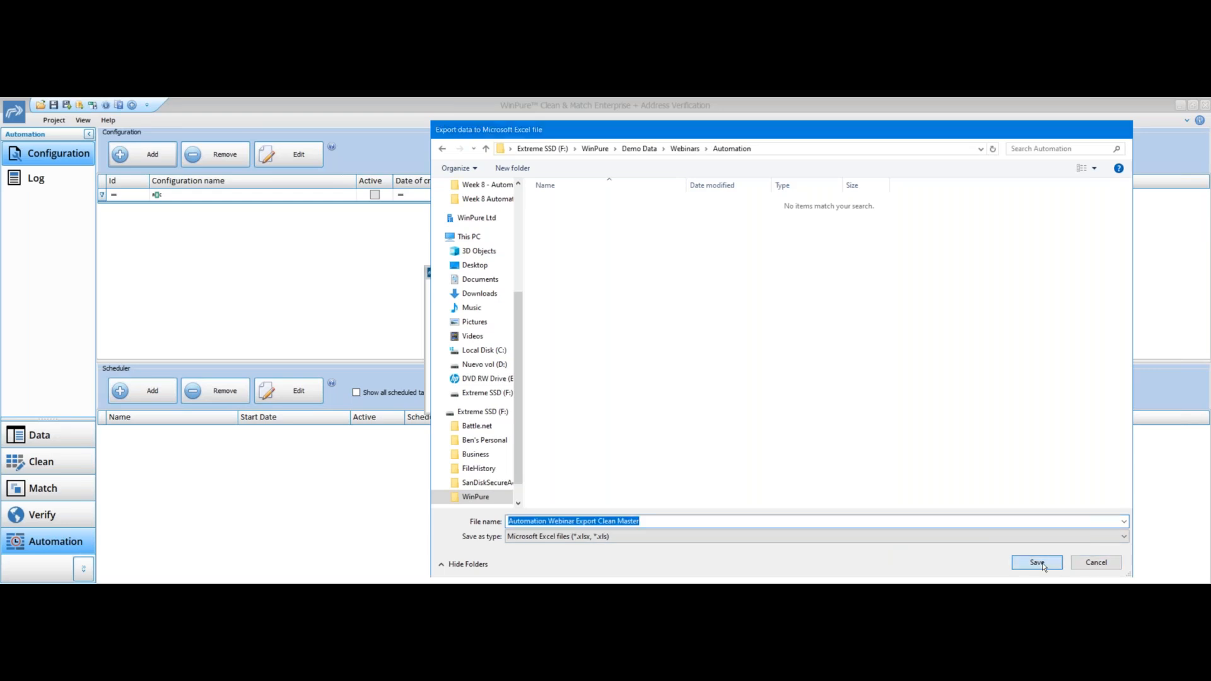
click(693, 383)
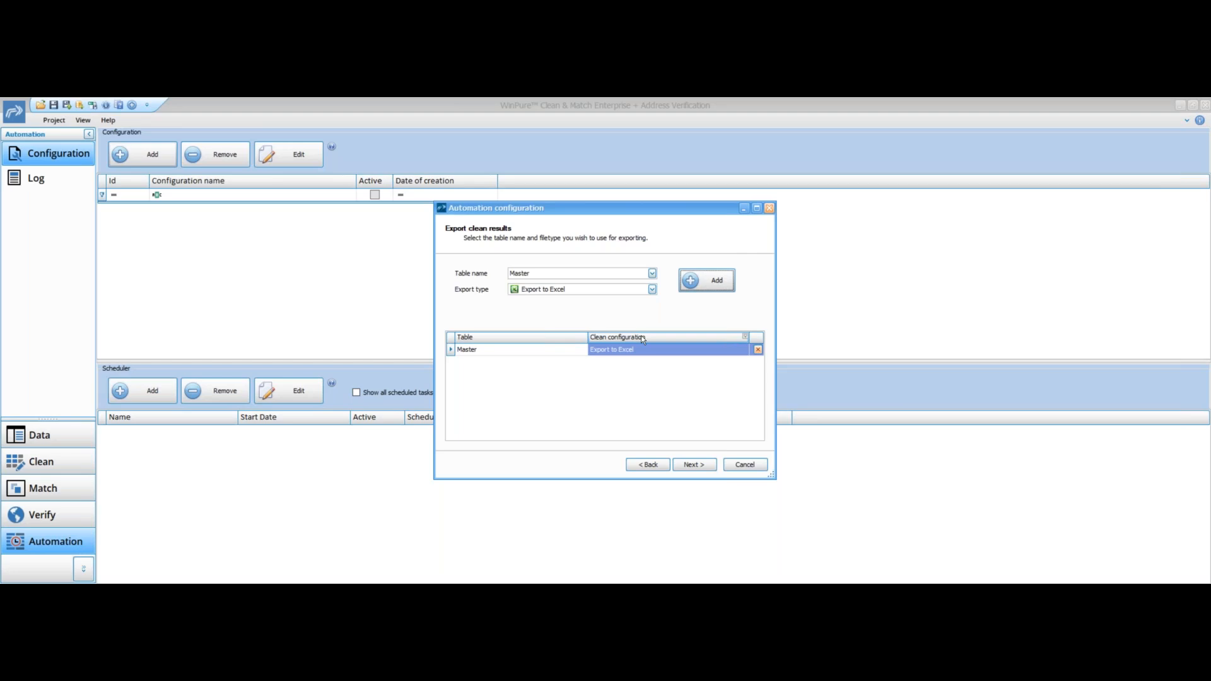
- Leave the clean results export with only the Master table, and continue with Run matching enabled
click(653, 273)
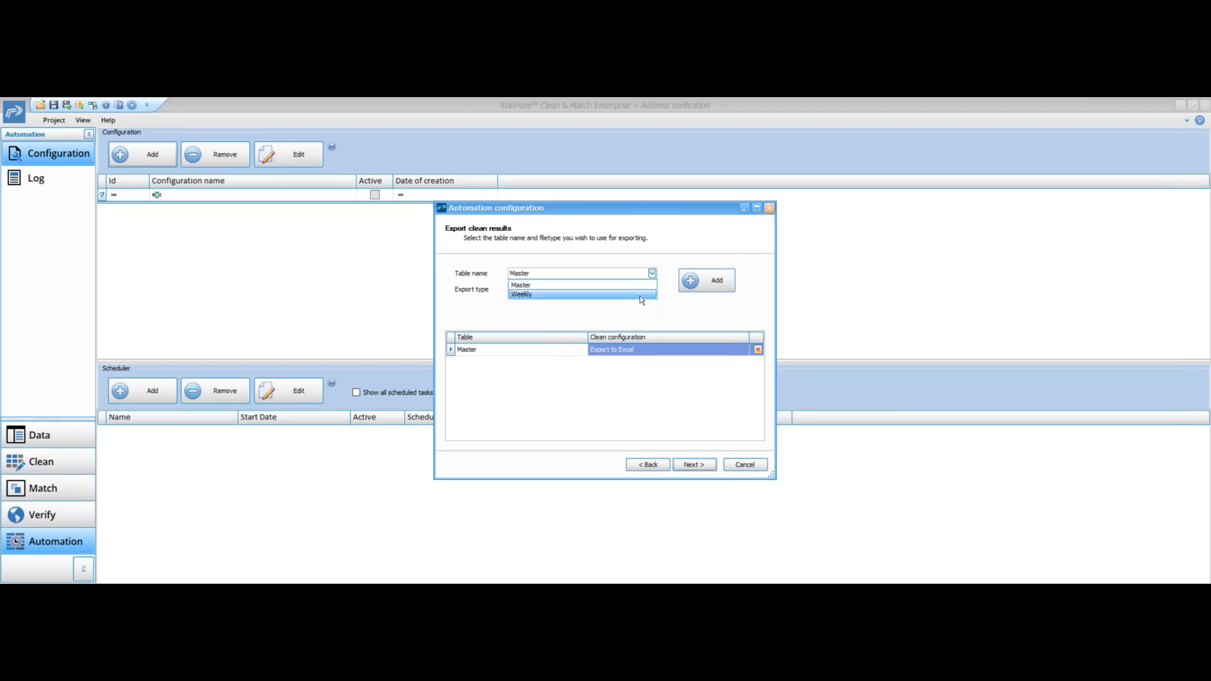
click(642, 312)
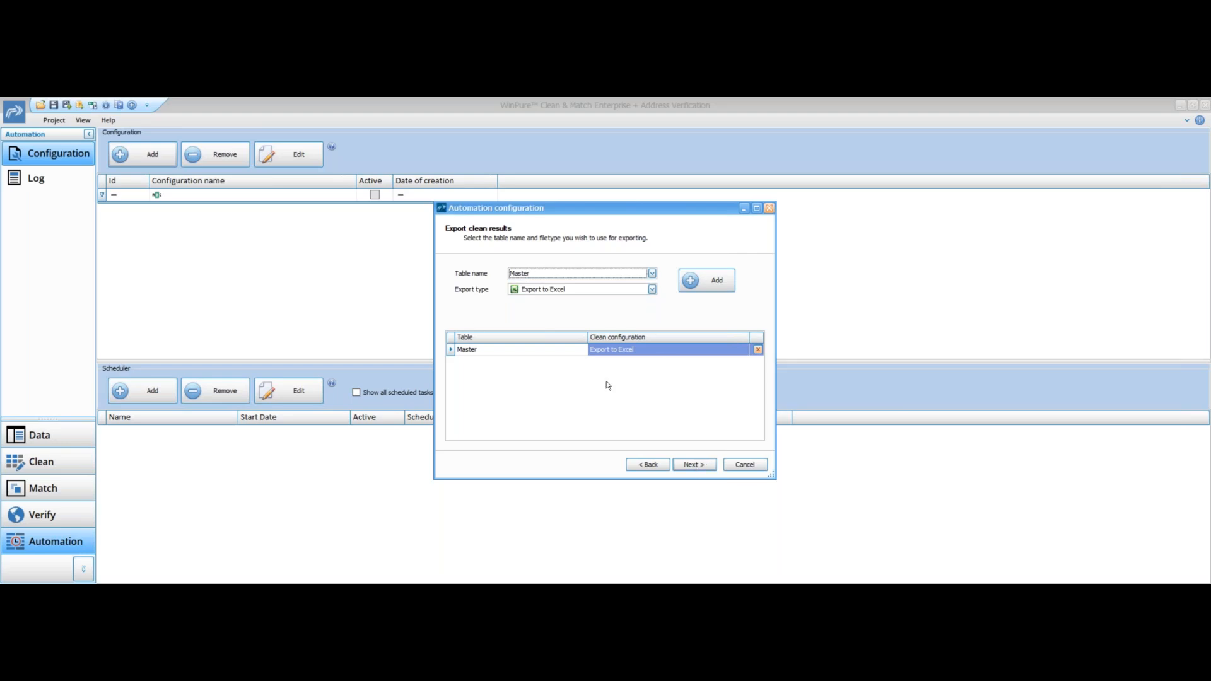
click(704, 466)
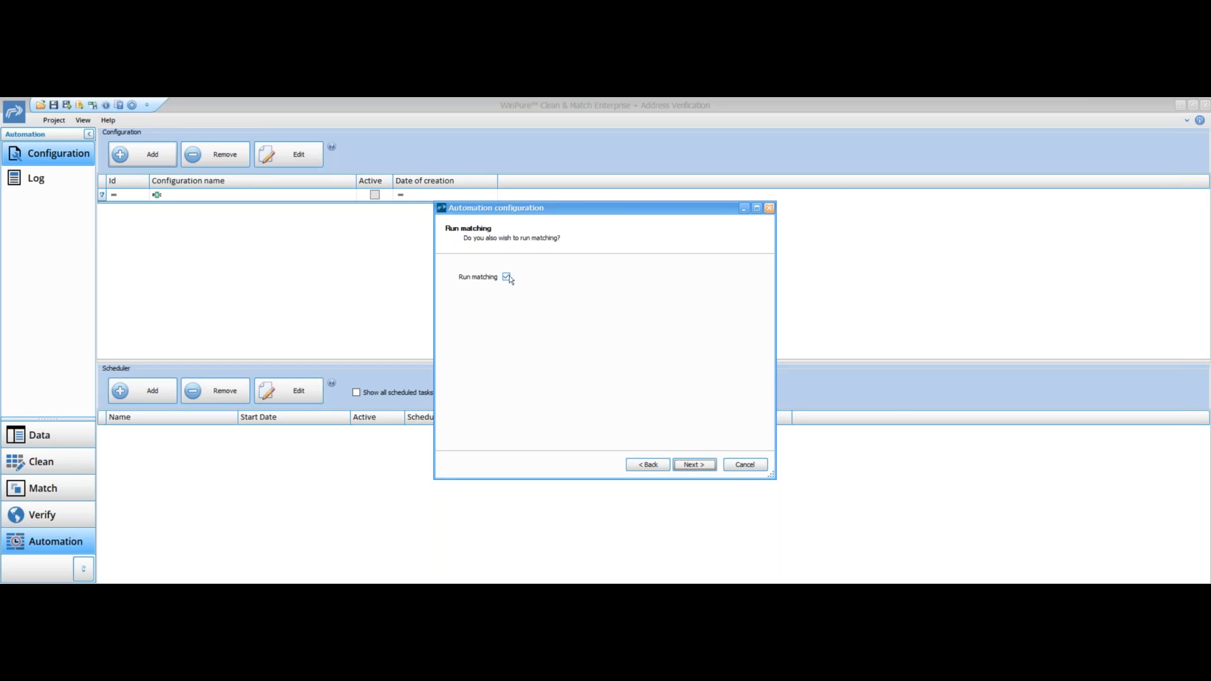
click(694, 464)
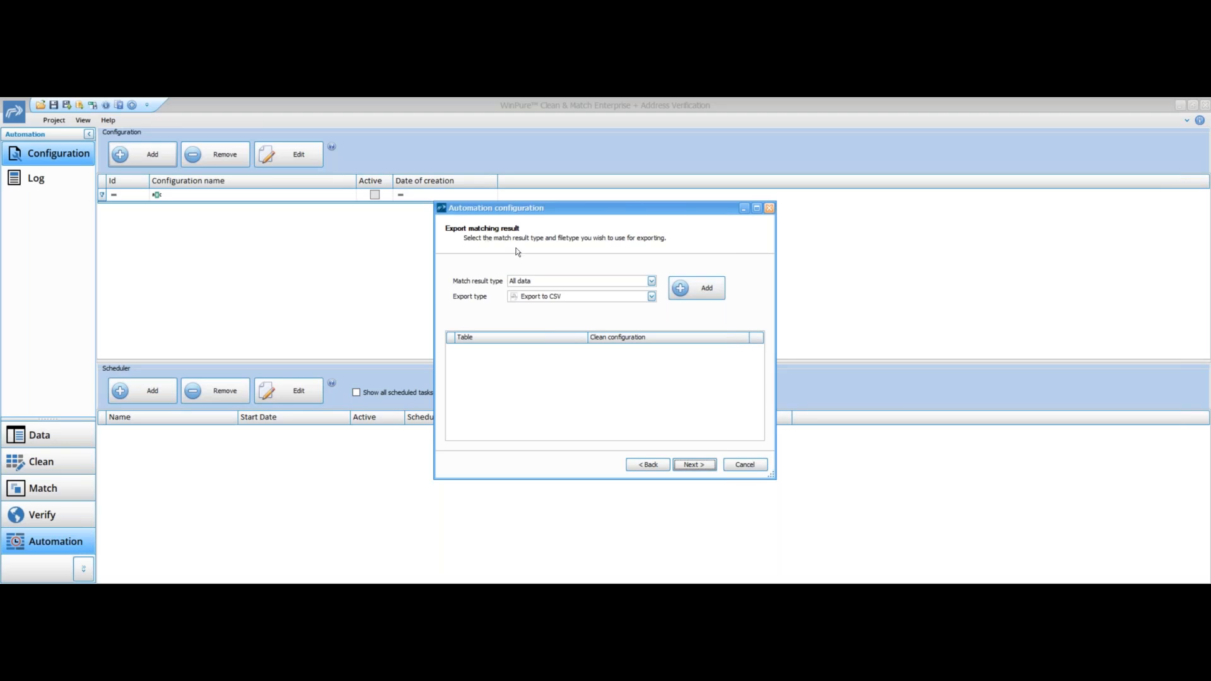
- Add an Excel export of the "All data" matching result, saved in the Automation folder as "Automation Webinar Export All Match Results"
click(652, 281)
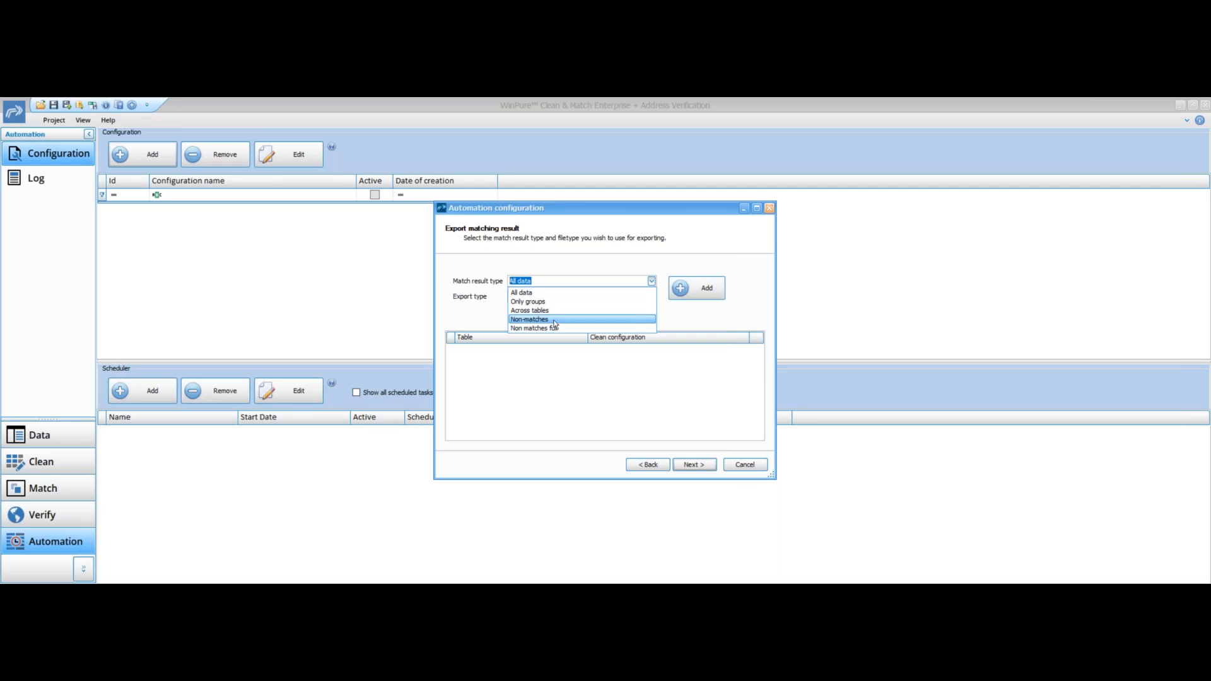
click(498, 310)
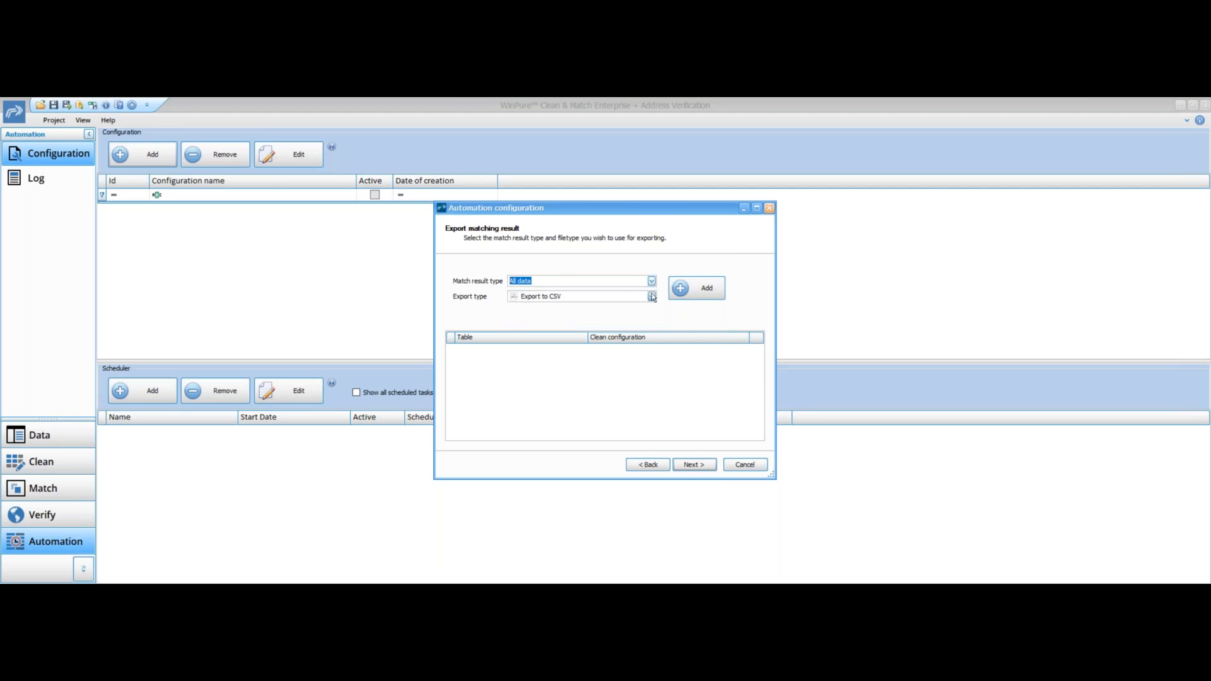
click(639, 296)
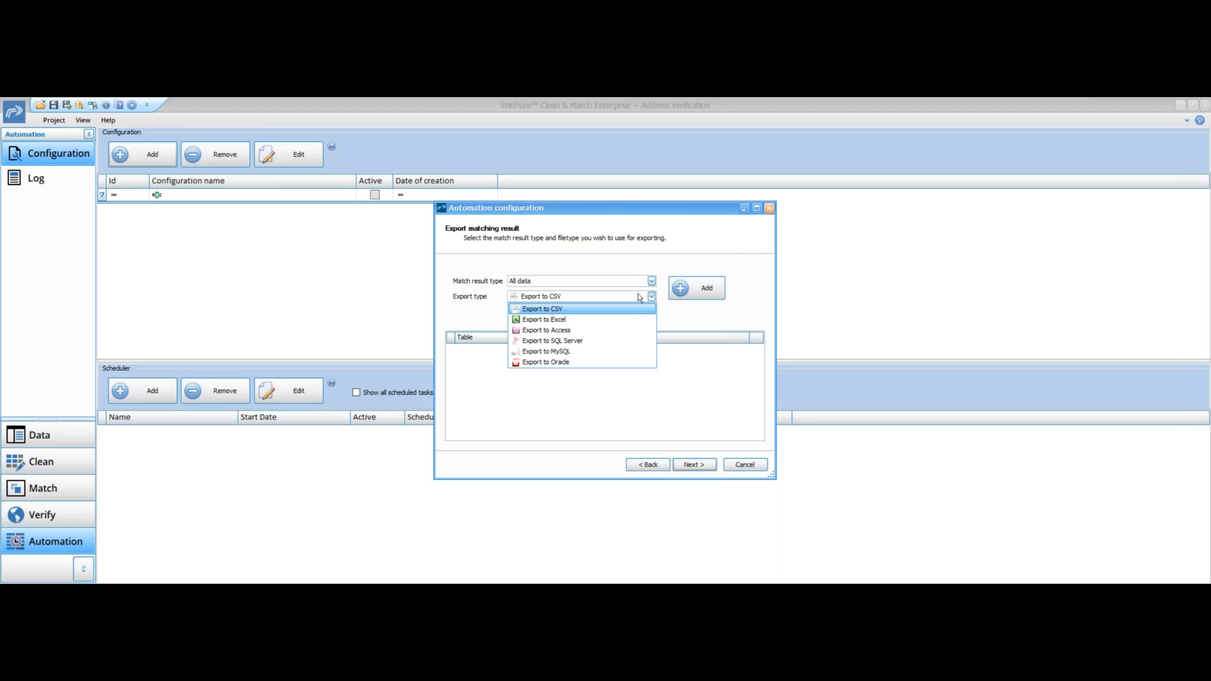
click(578, 322)
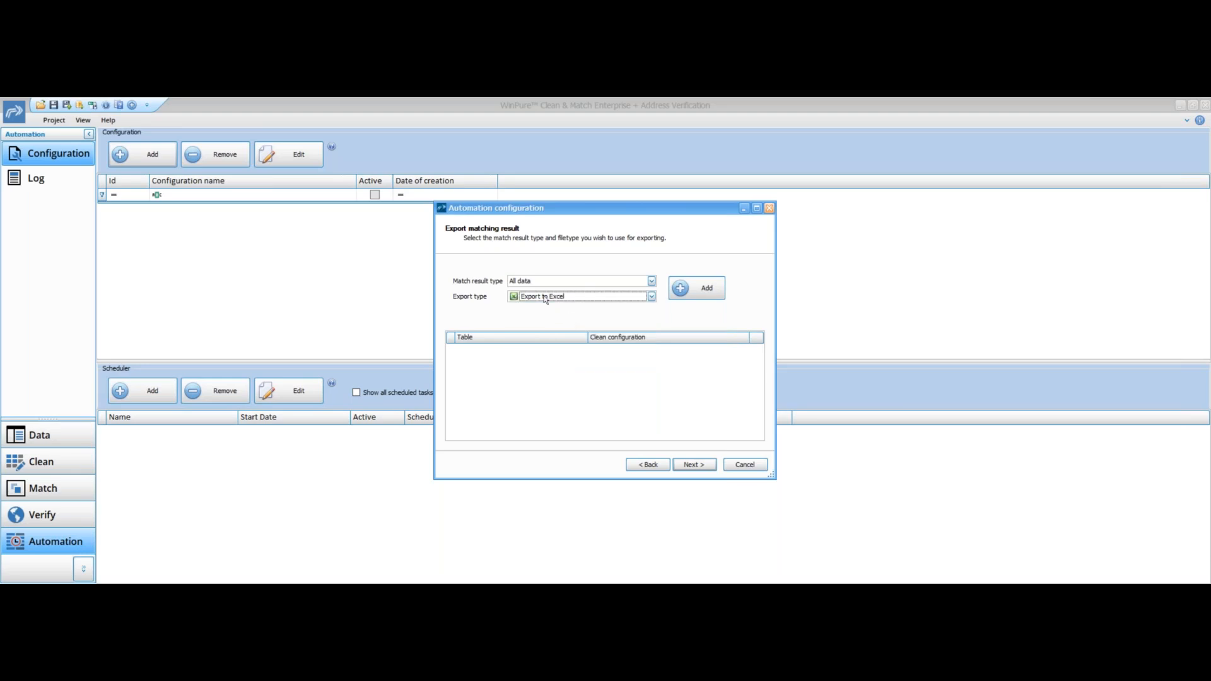
click(673, 289)
click(753, 319)
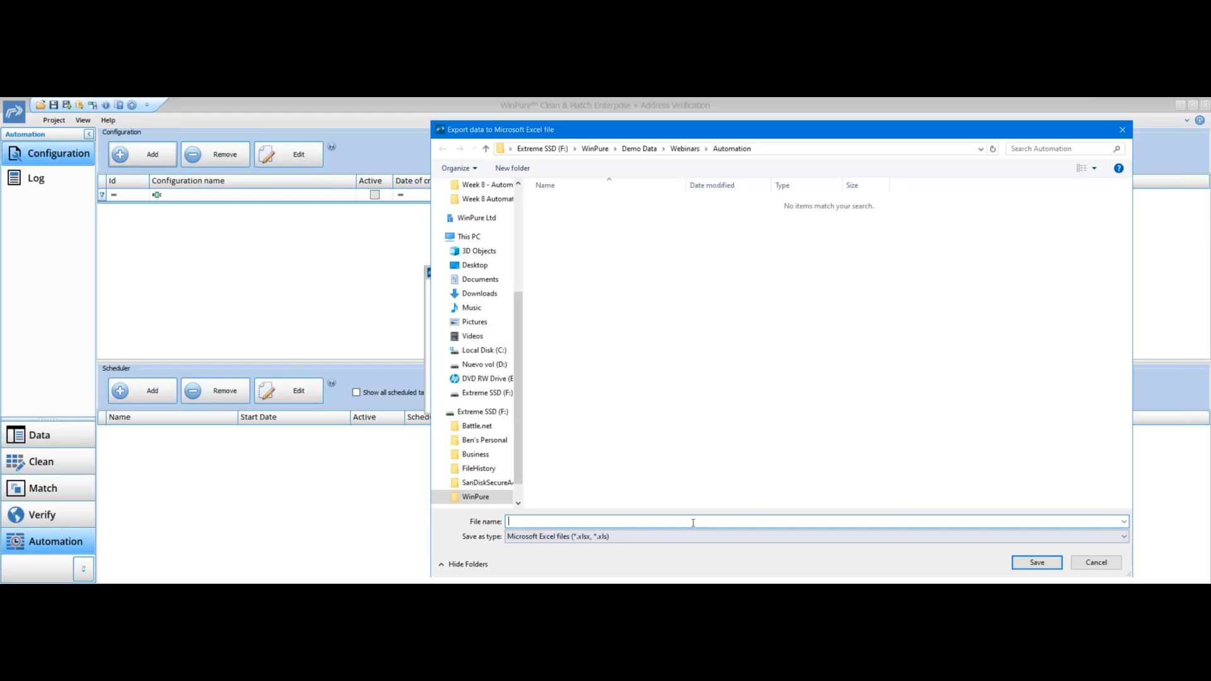
text(Automation Webinar Export All Match Results)
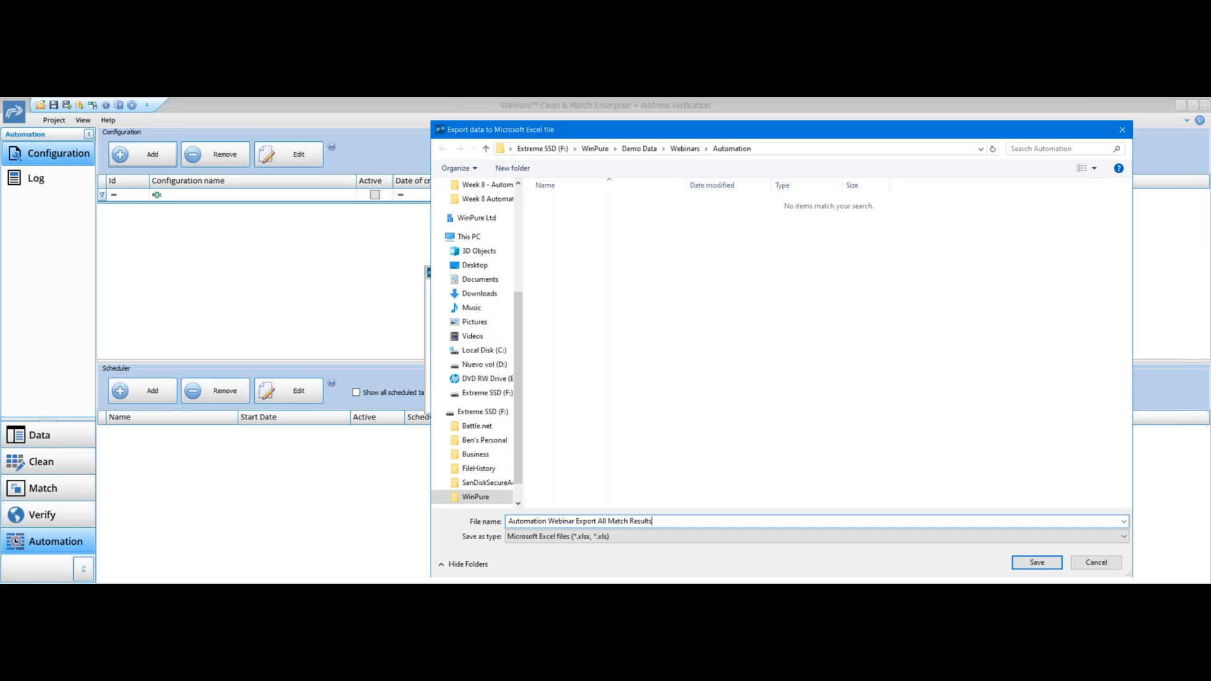
click(1037, 562)
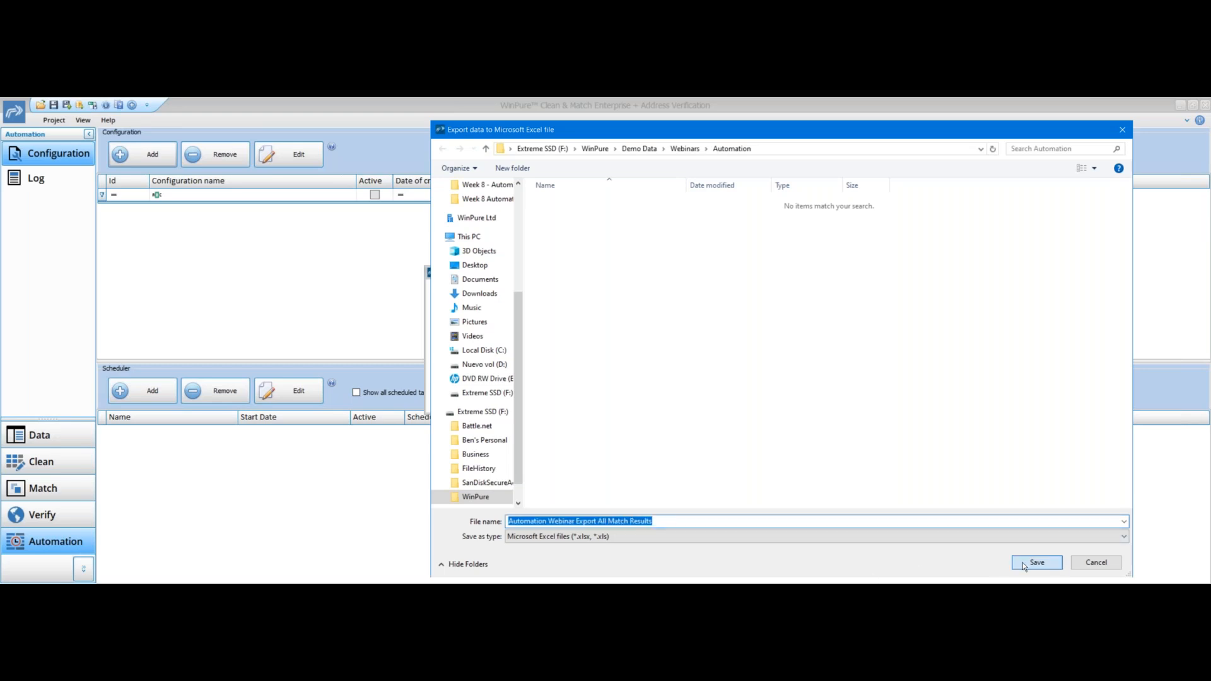
click(692, 383)
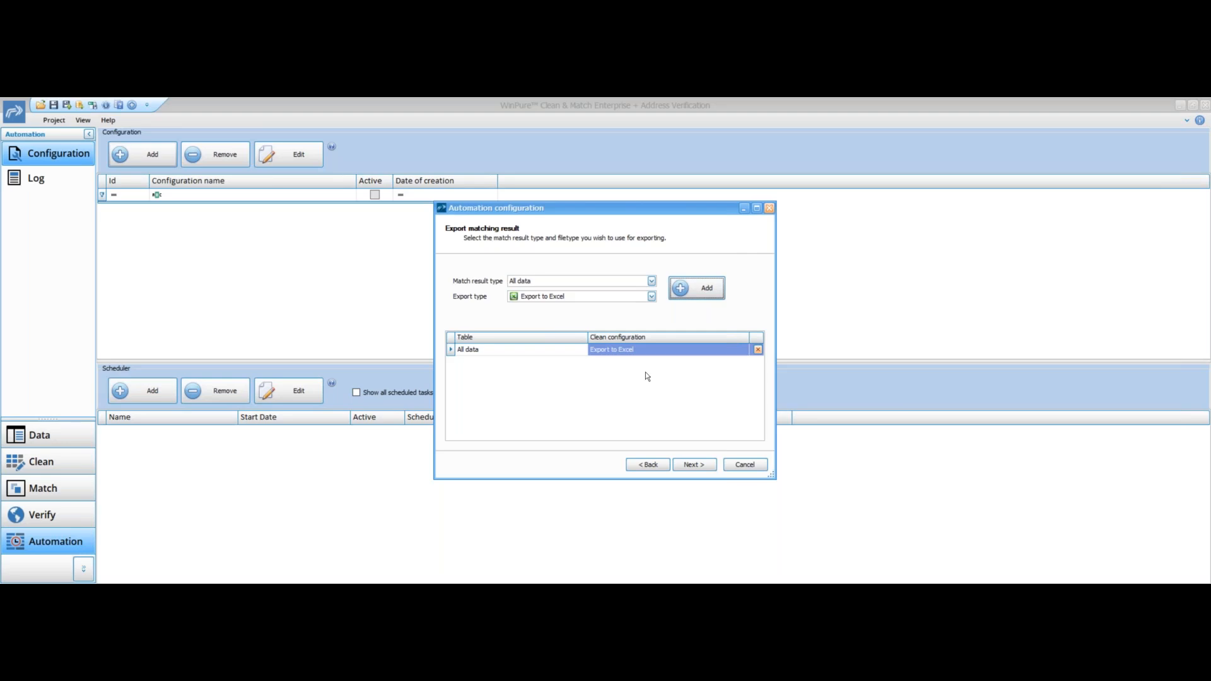
- Review the available match result types and export types for the matching results, trying the "Only groups" type
click(651, 281)
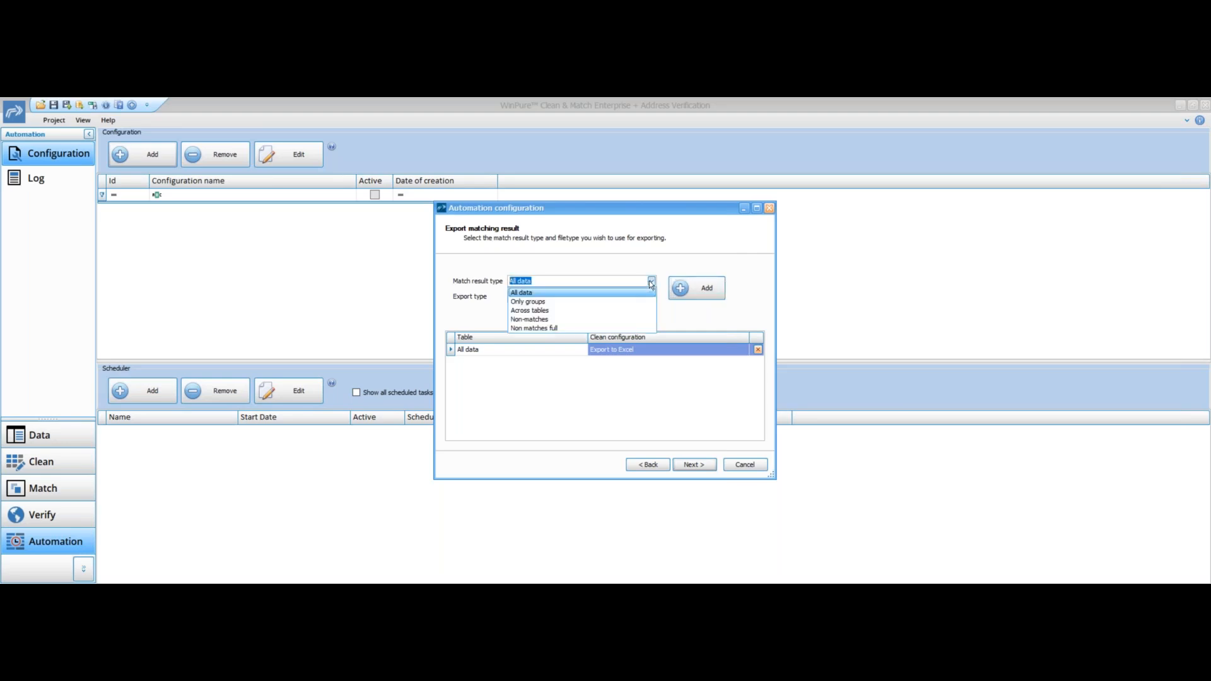
click(566, 348)
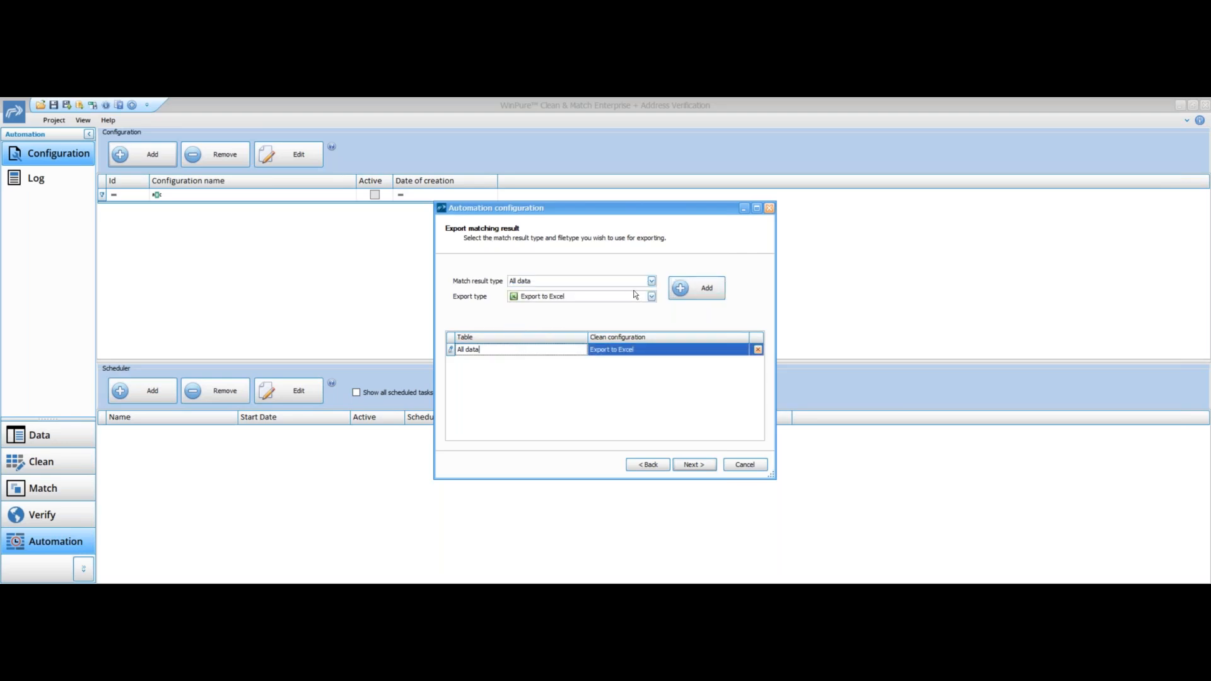
click(650, 281)
click(596, 299)
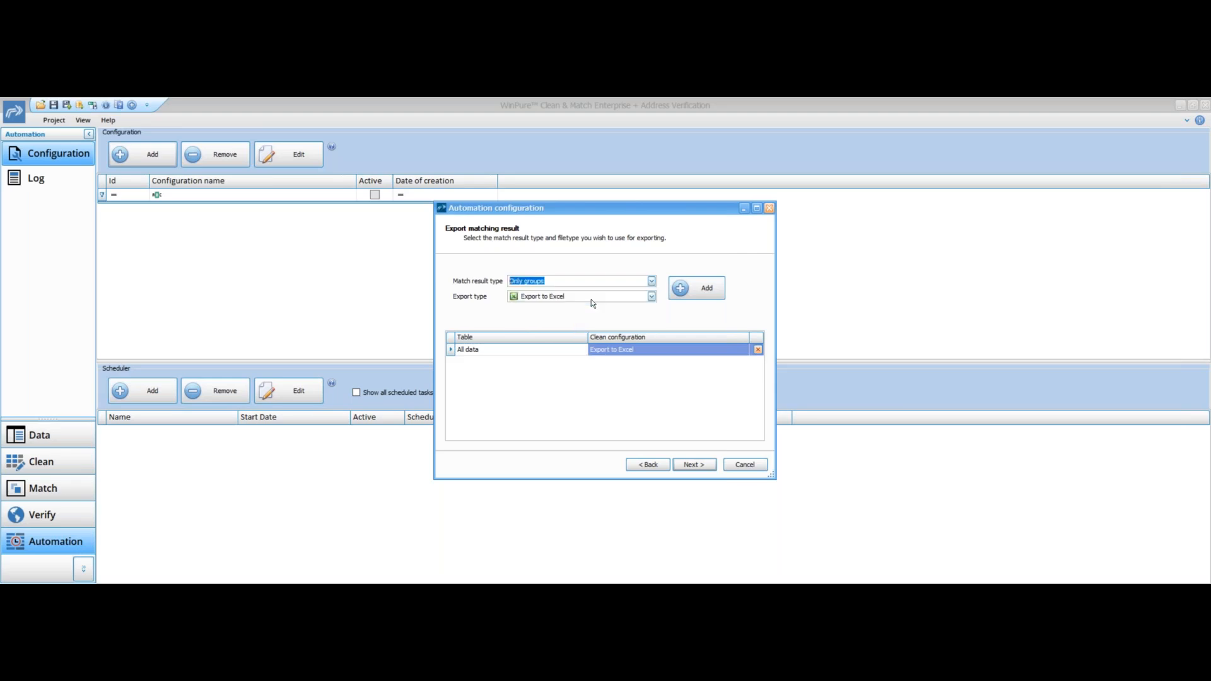
click(556, 297)
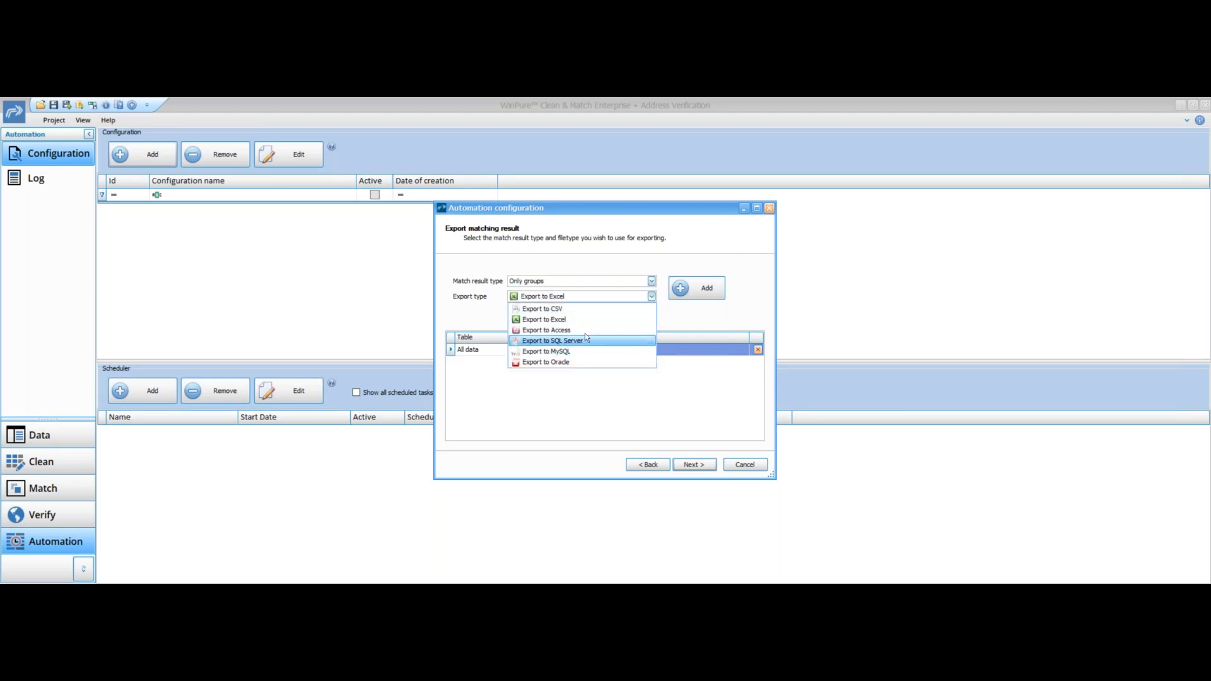
click(670, 322)
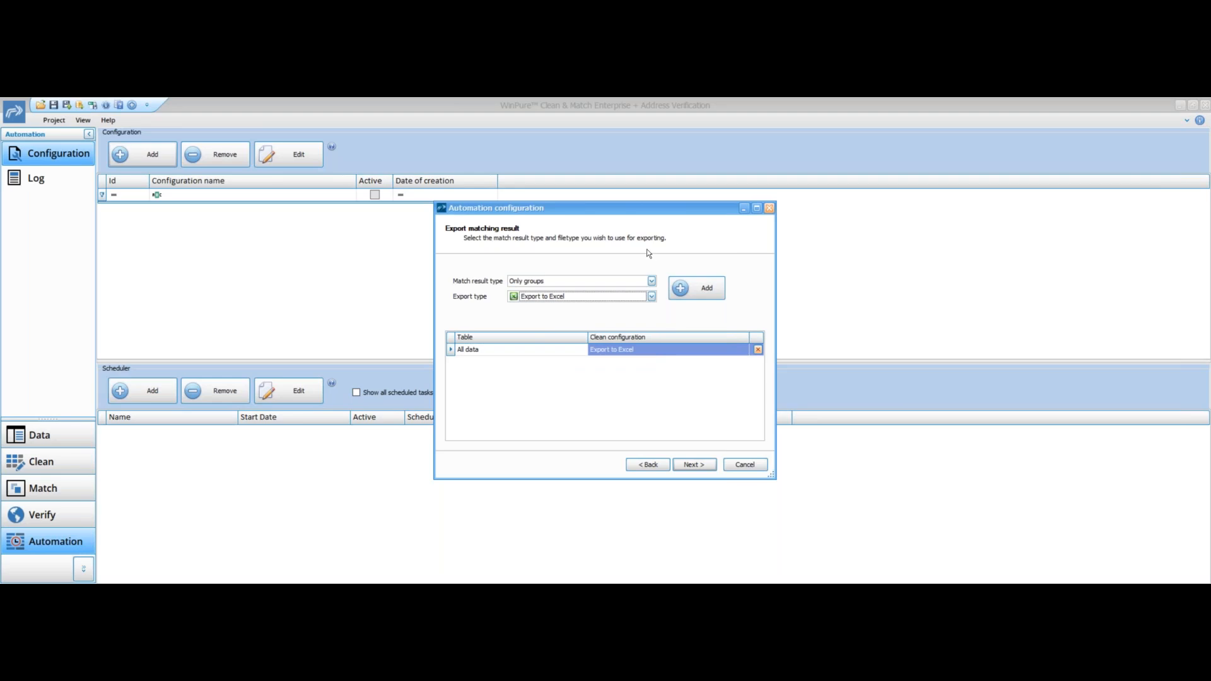
- Finish the automation configuration, leaving "All data" to Excel as its only matching result export
drag(656, 205, 775, 184)
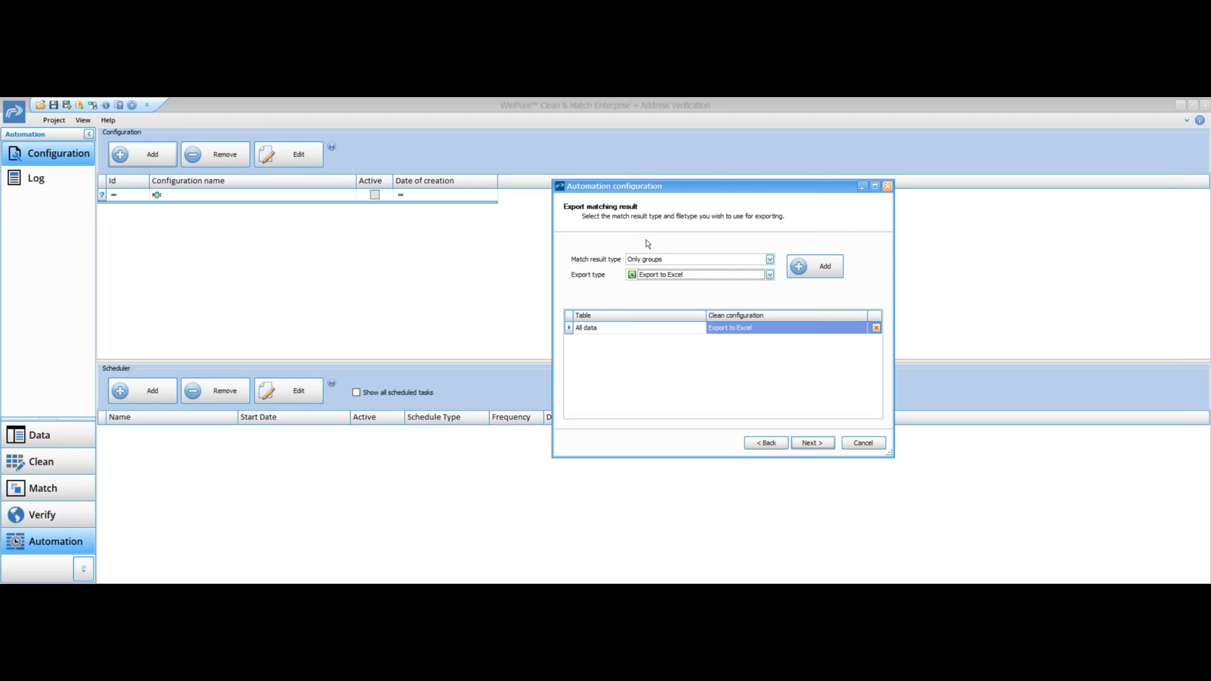
click(805, 443)
click(806, 442)
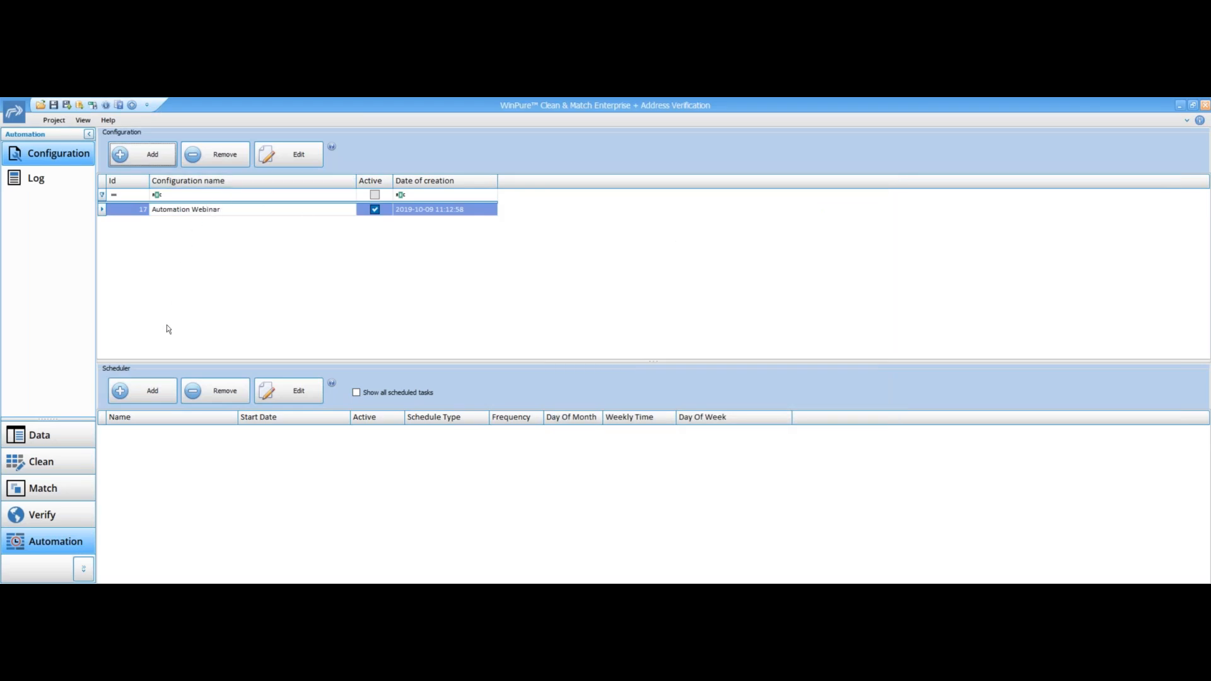
- Start a schedule for the Automation Webinar configuration named "Automation Webinar Weekly", with the start date set to 09.10.2019 12:17
click(209, 211)
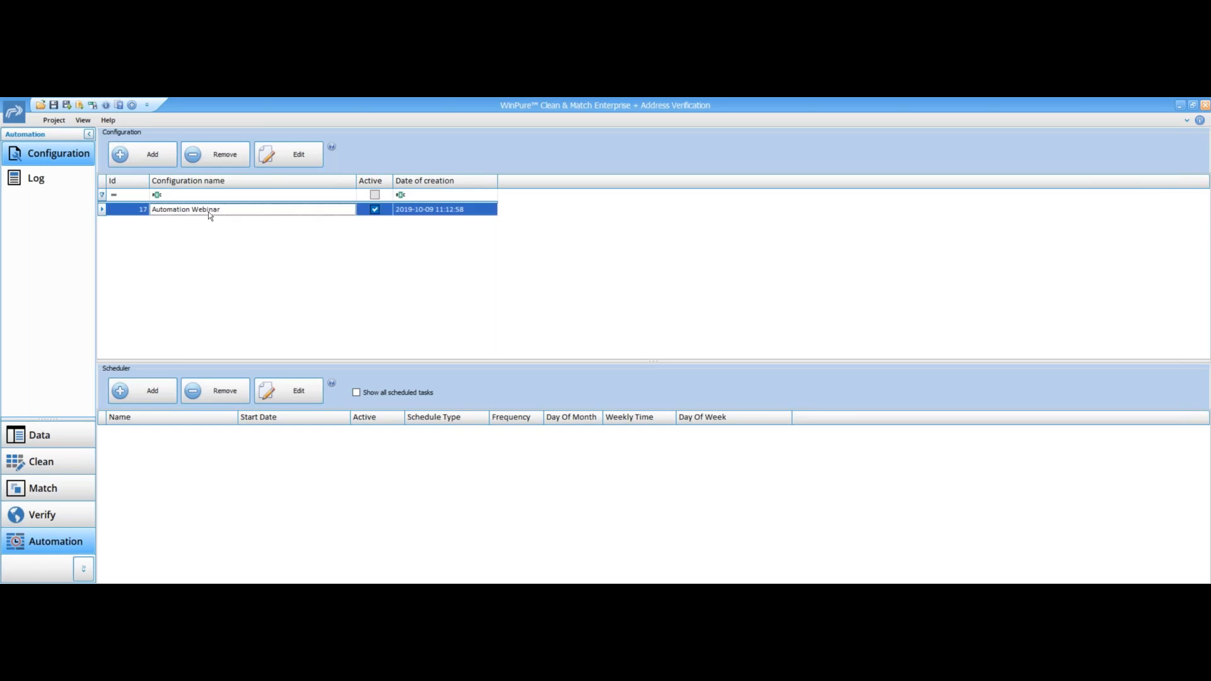
click(153, 392)
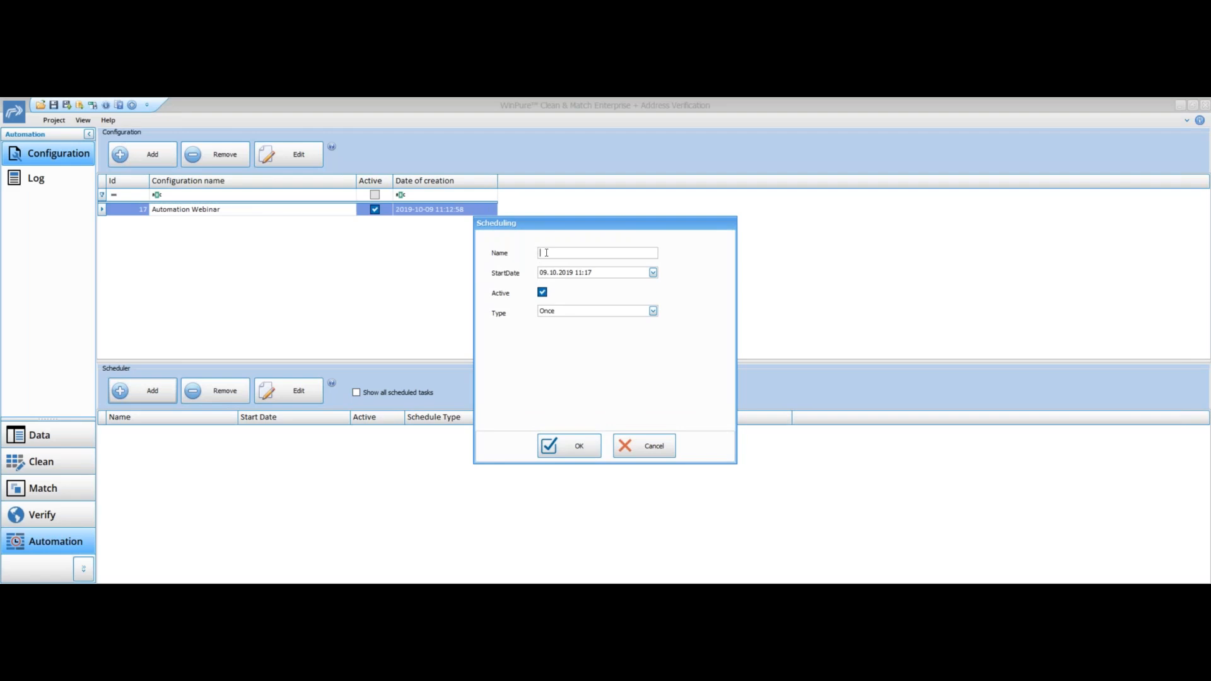
text(Automation Webinar Weekly)
click(653, 272)
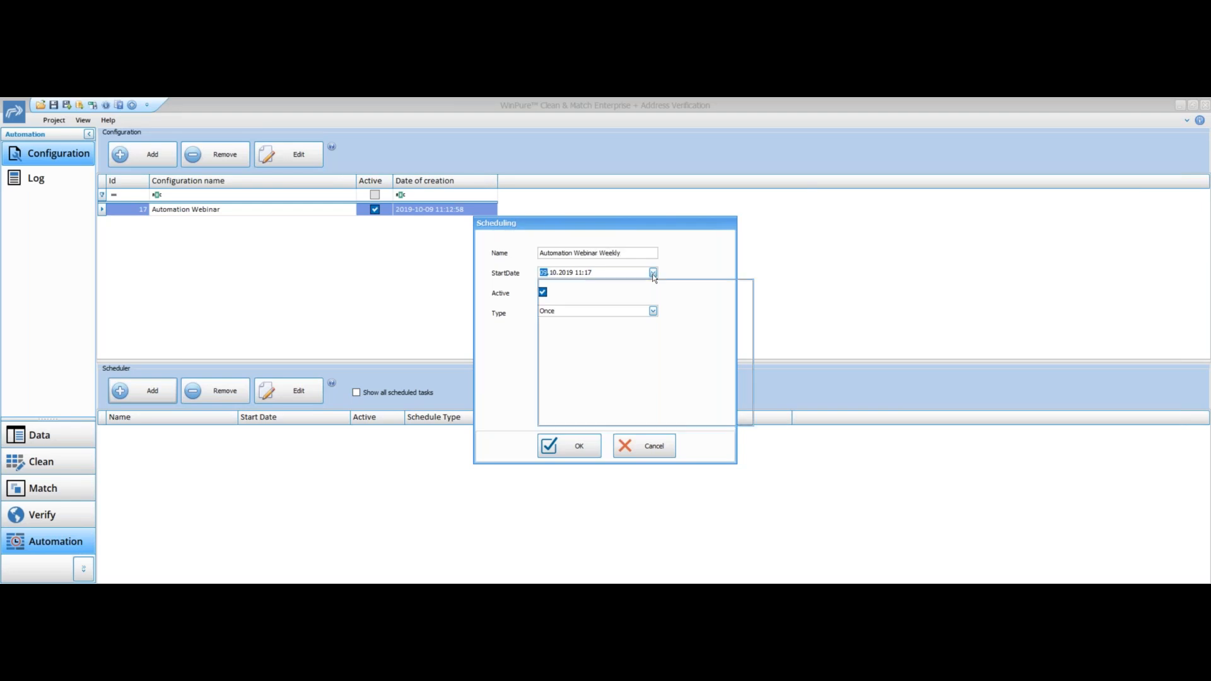
click(699, 270)
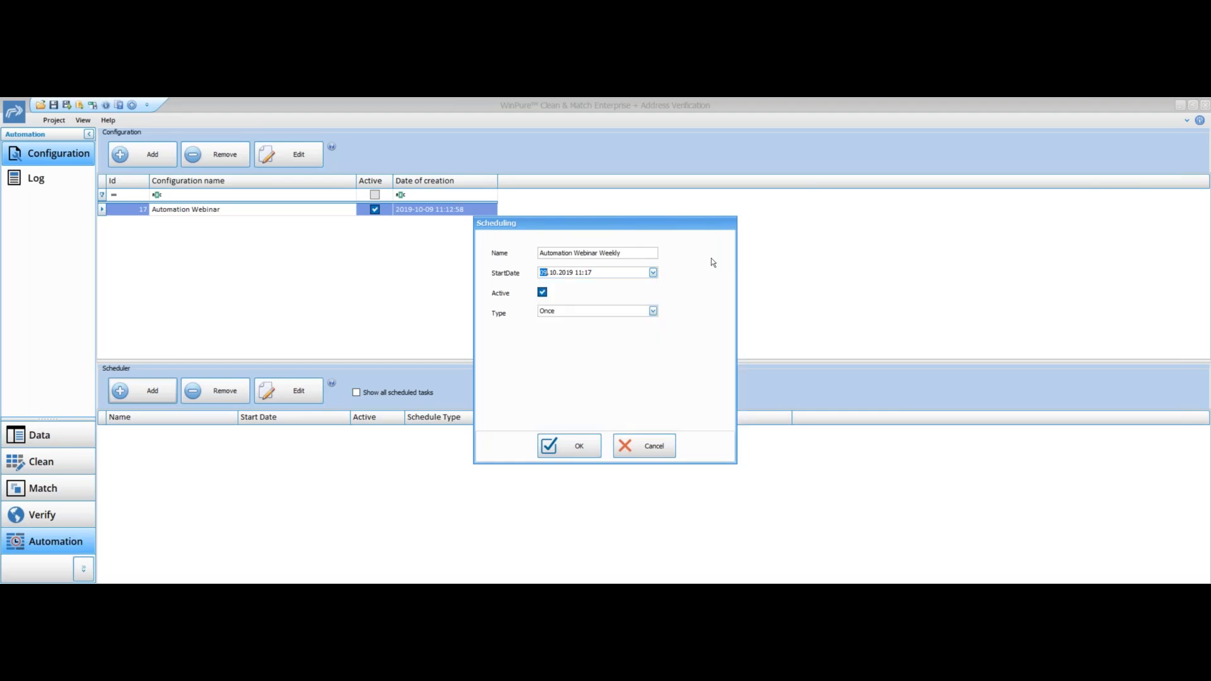
click(653, 273)
click(686, 413)
key(Up)
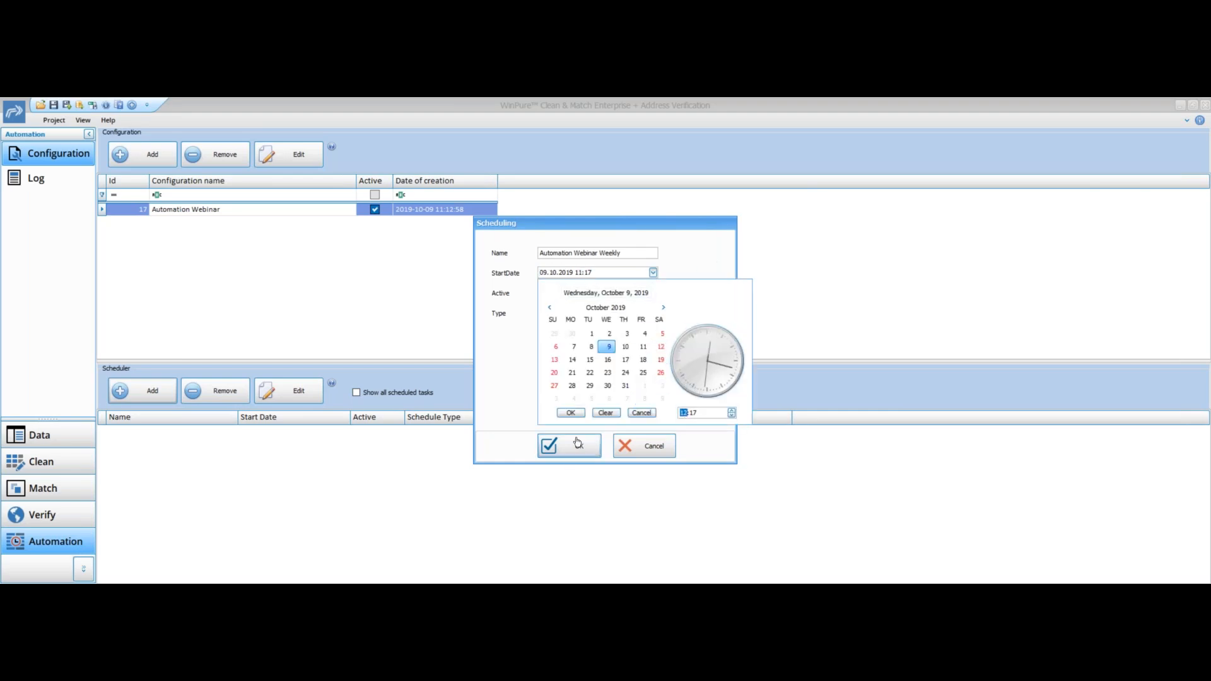
click(571, 413)
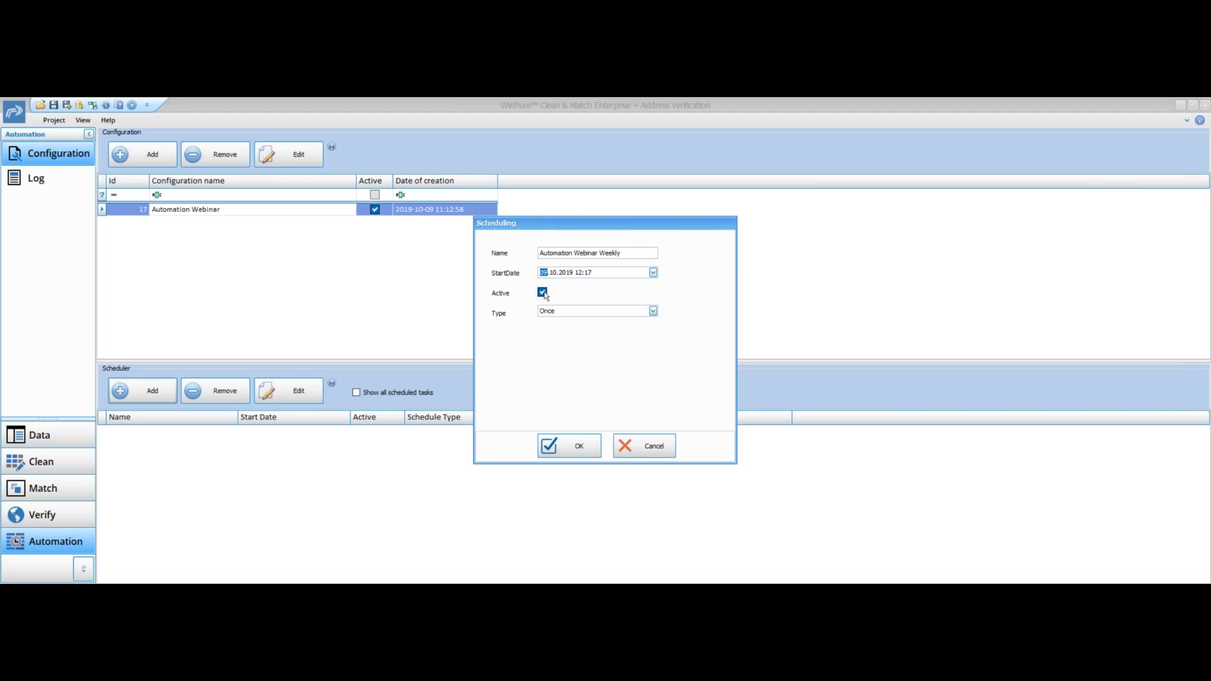
- Make the schedule weekly, running Monday, Tuesday, Wednesday, Thursday and Friday, and save it
click(653, 311)
click(576, 349)
click(500, 364)
click(559, 364)
click(621, 364)
click(672, 363)
click(497, 383)
click(577, 446)
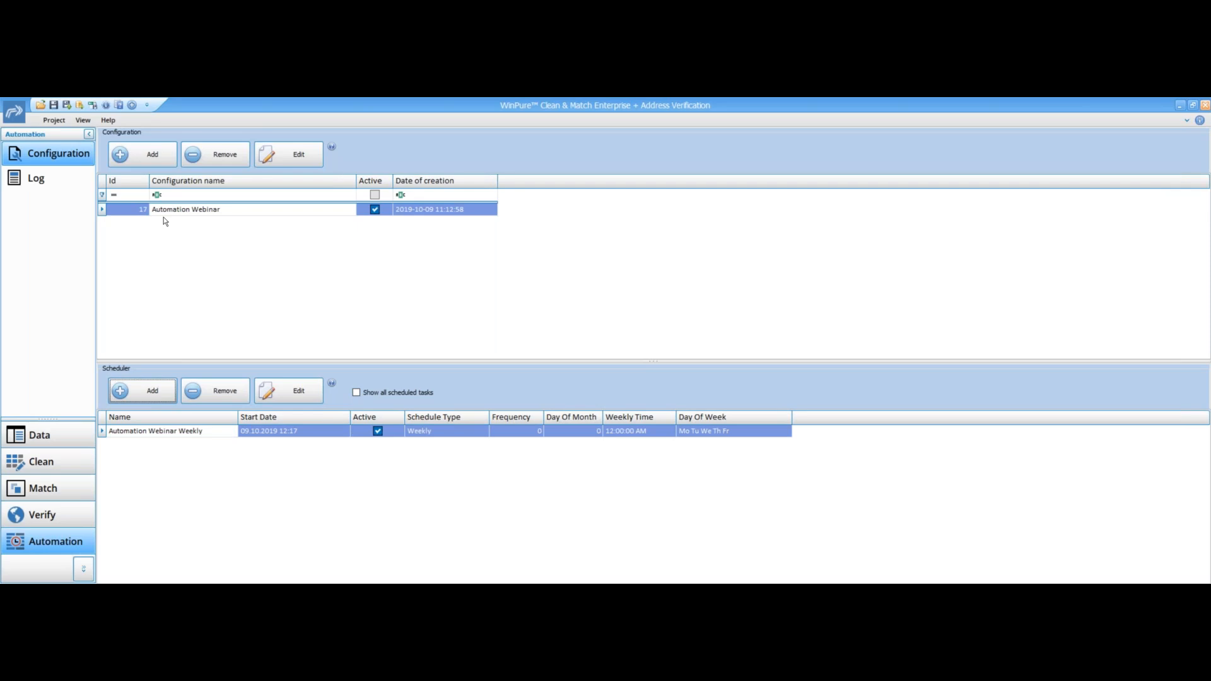
- Add a second schedule named "Automation Webinar" that runs monthly on day 29, and save it
click(144, 392)
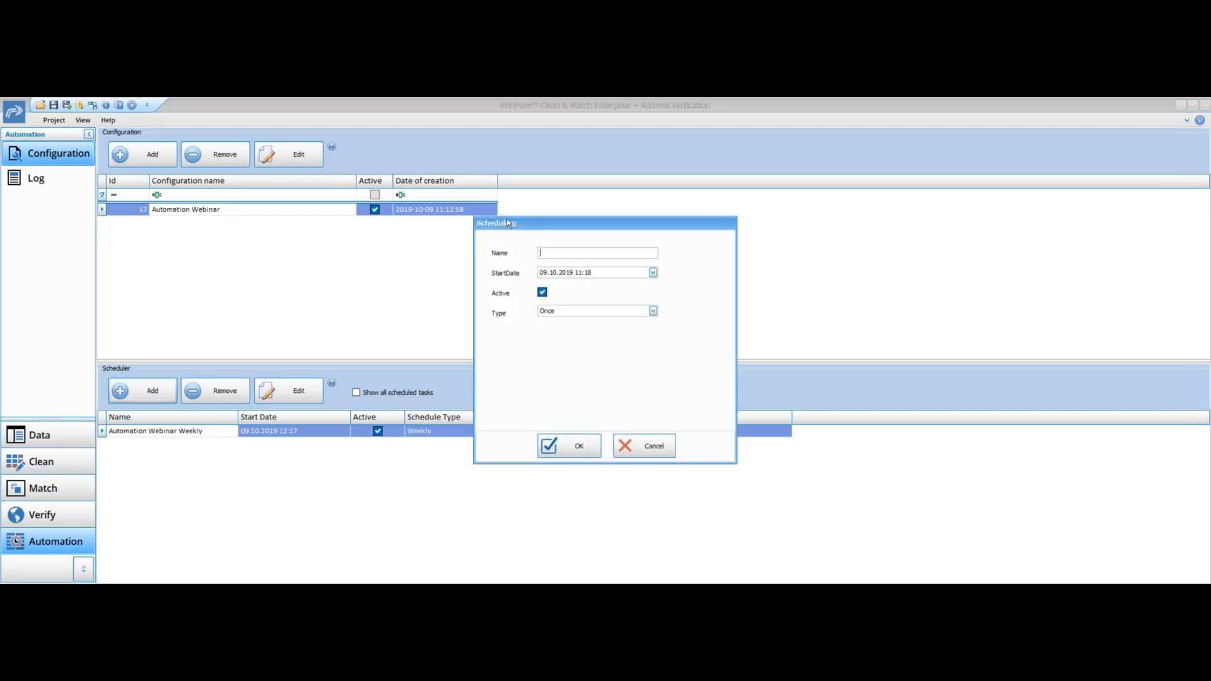
drag(506, 218, 553, 222)
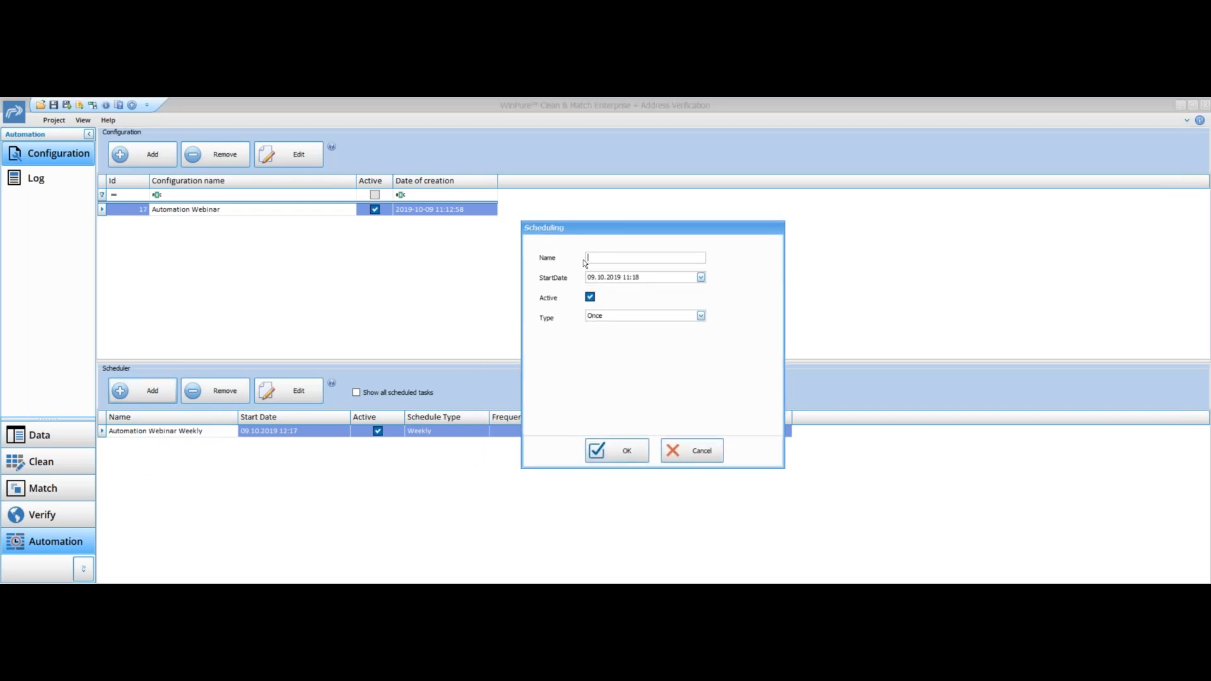
text(Automation Webinar)
click(701, 315)
click(631, 361)
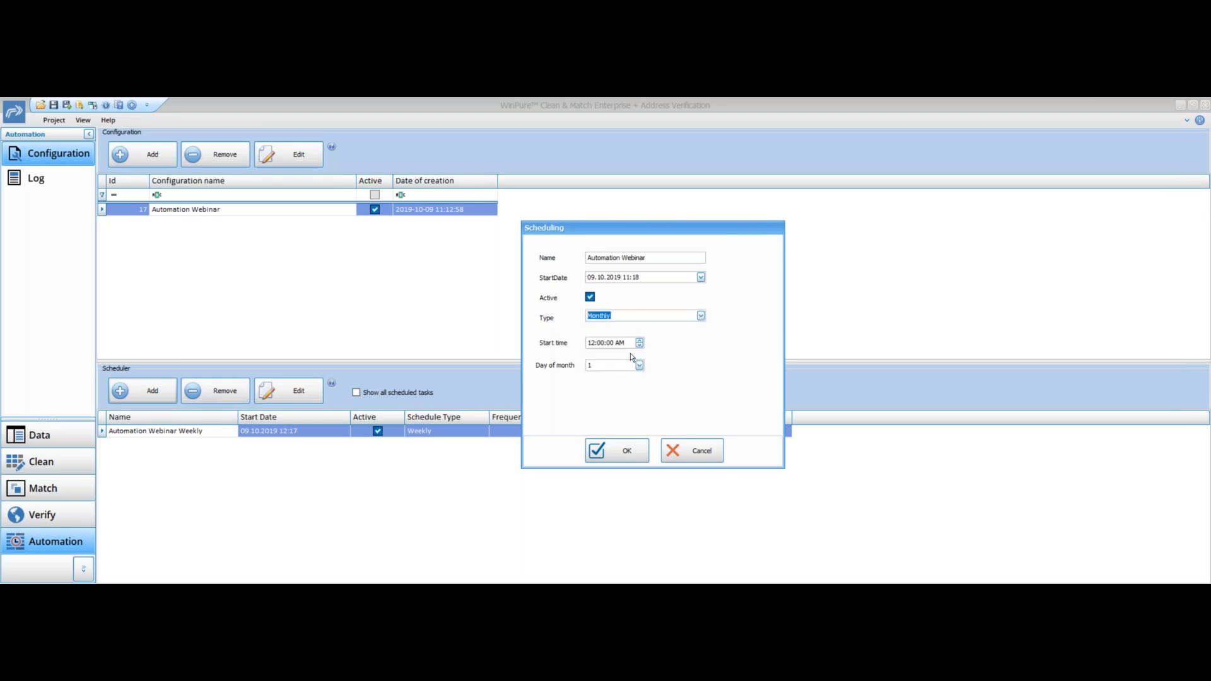
click(638, 364)
scroll(624, 404, down, 8)
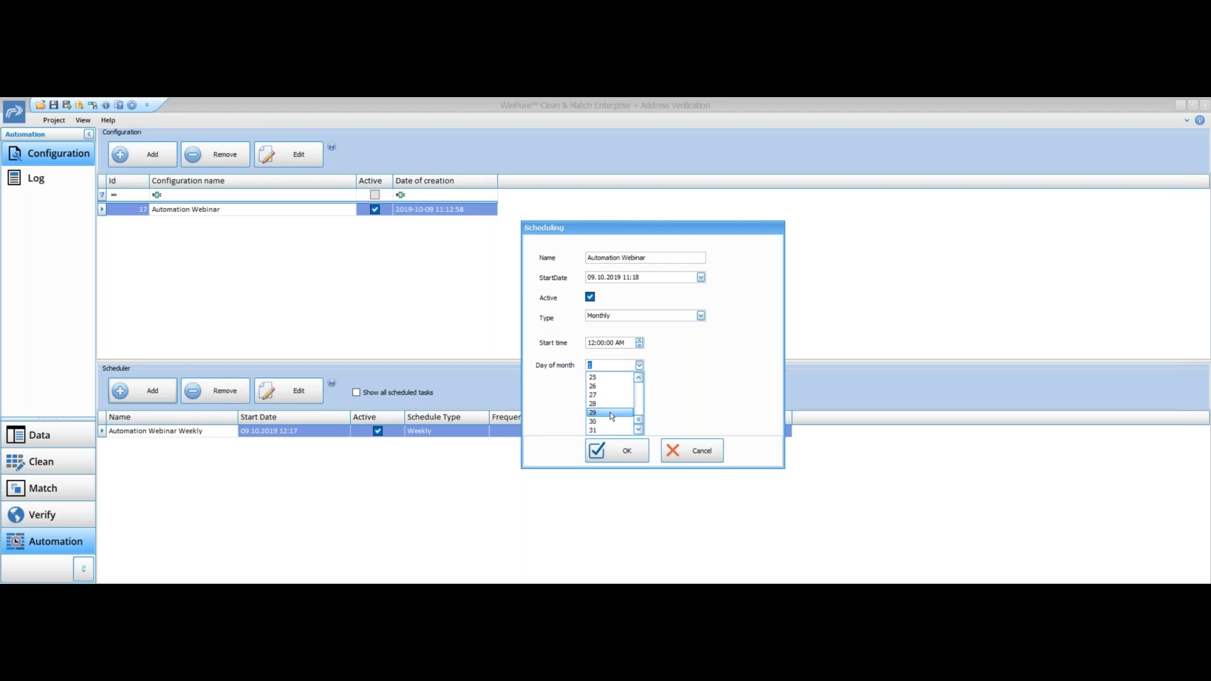
click(611, 412)
click(633, 451)
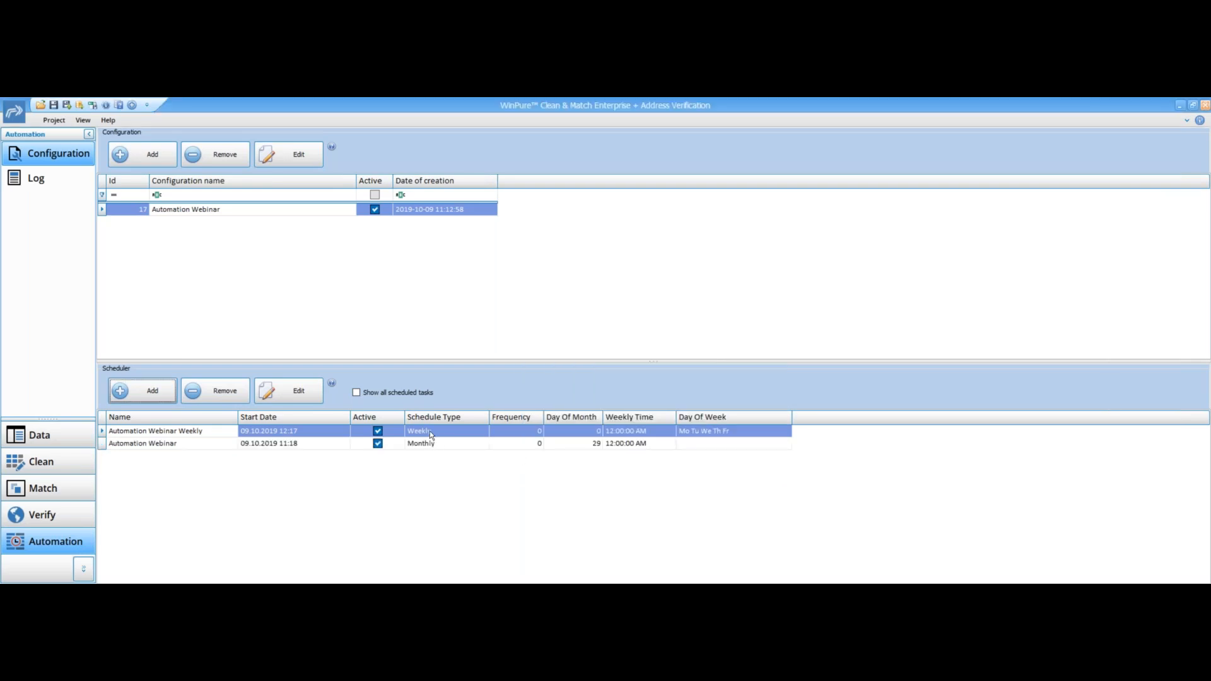
- Open the automation log to check the runs of the scheduled tasks
click(210, 444)
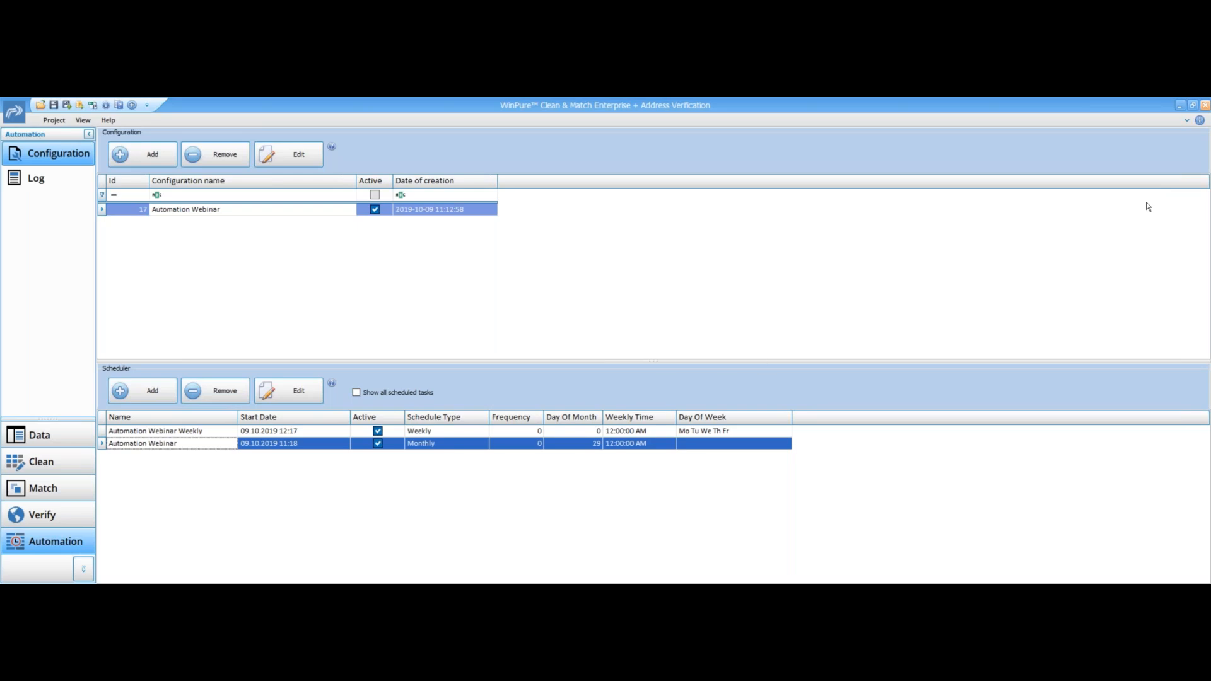
click(1182, 201)
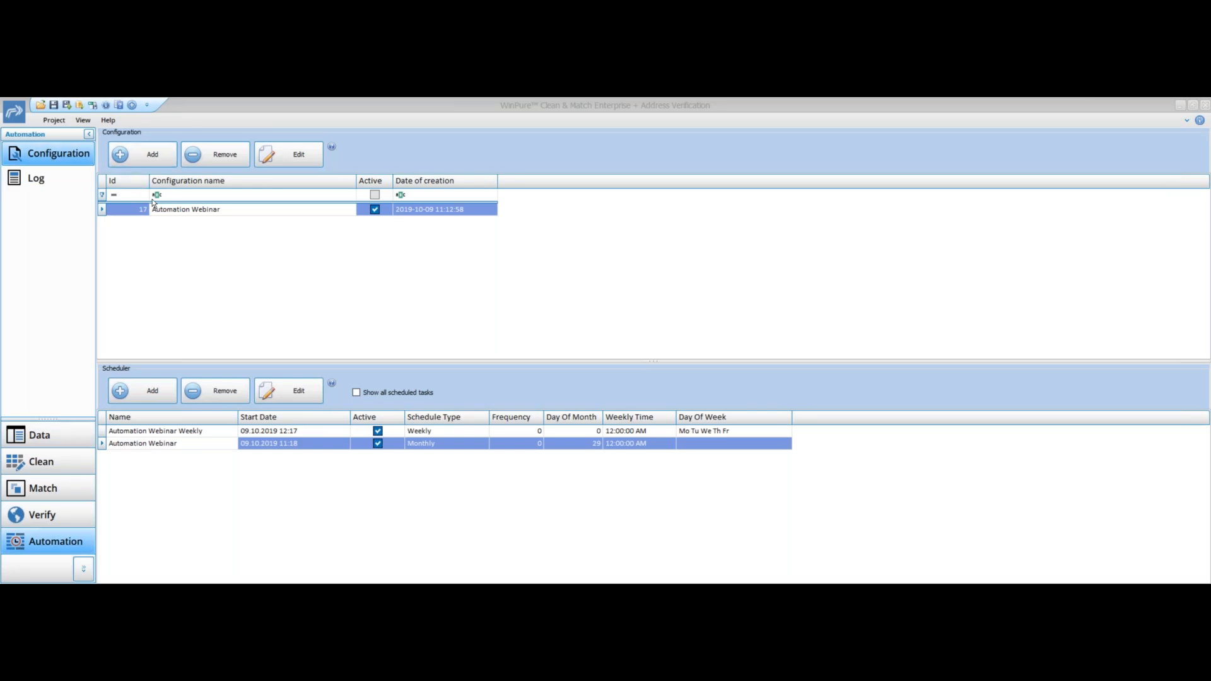
click(46, 184)
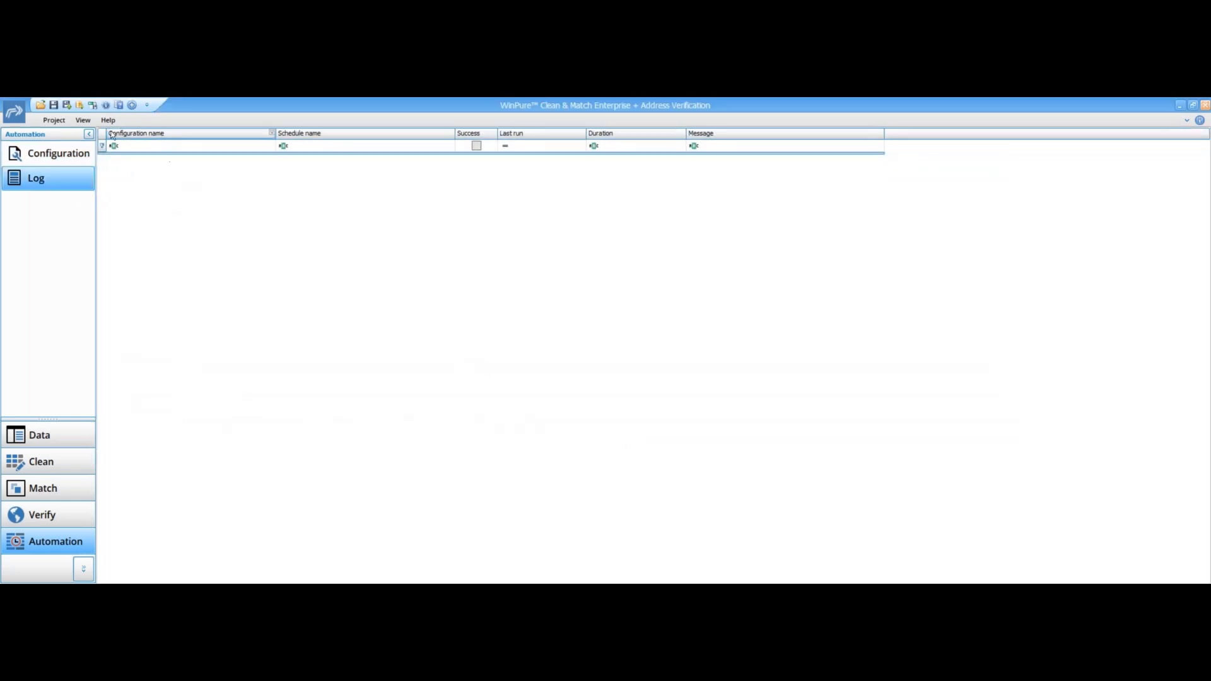